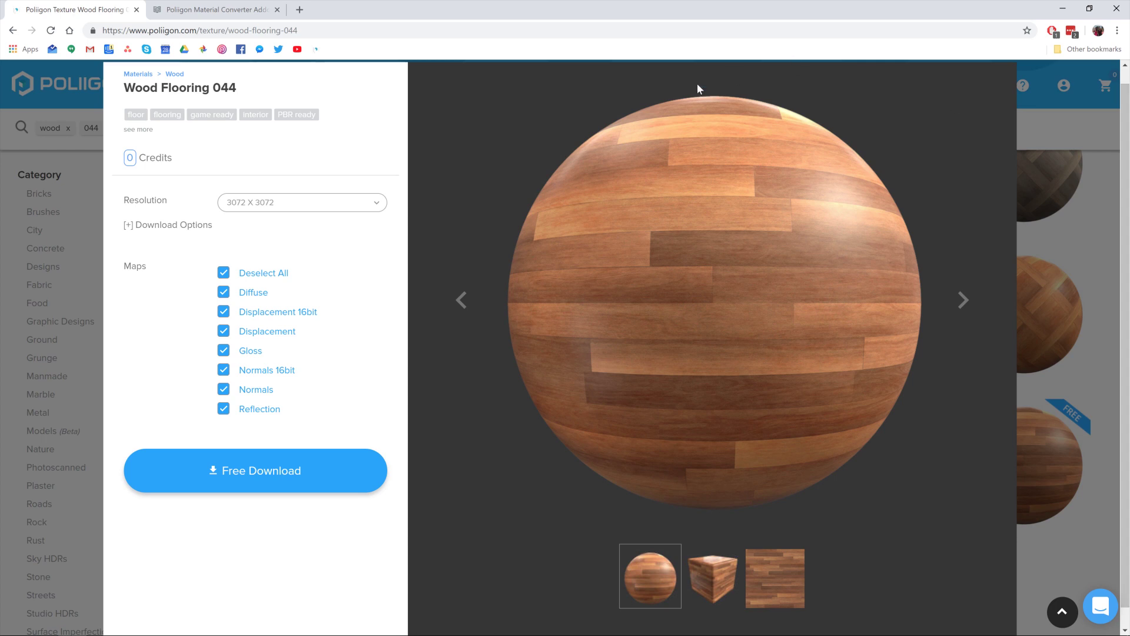
# Switch to the Poliigon Material Converter add-on help page tab
pyautogui.click(251, 12)
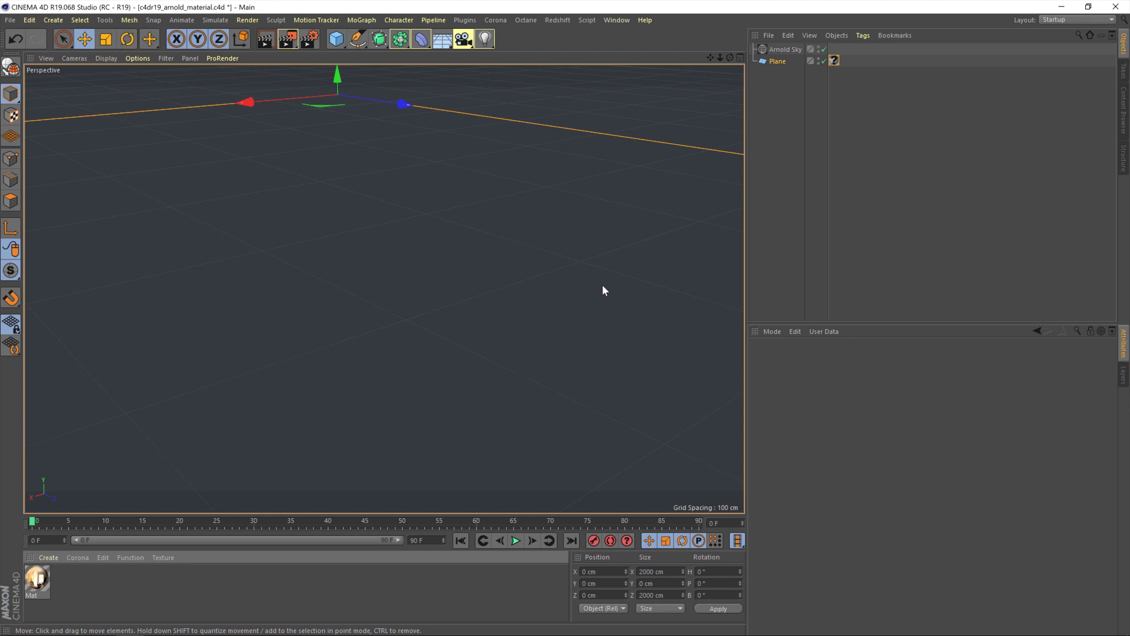
# Run Installer_Poliigon_Material_Converter.py from the Desktop converter folder via User Scripts > Run Script
pyautogui.click(588, 19)
pyautogui.moveTo(637, 39)
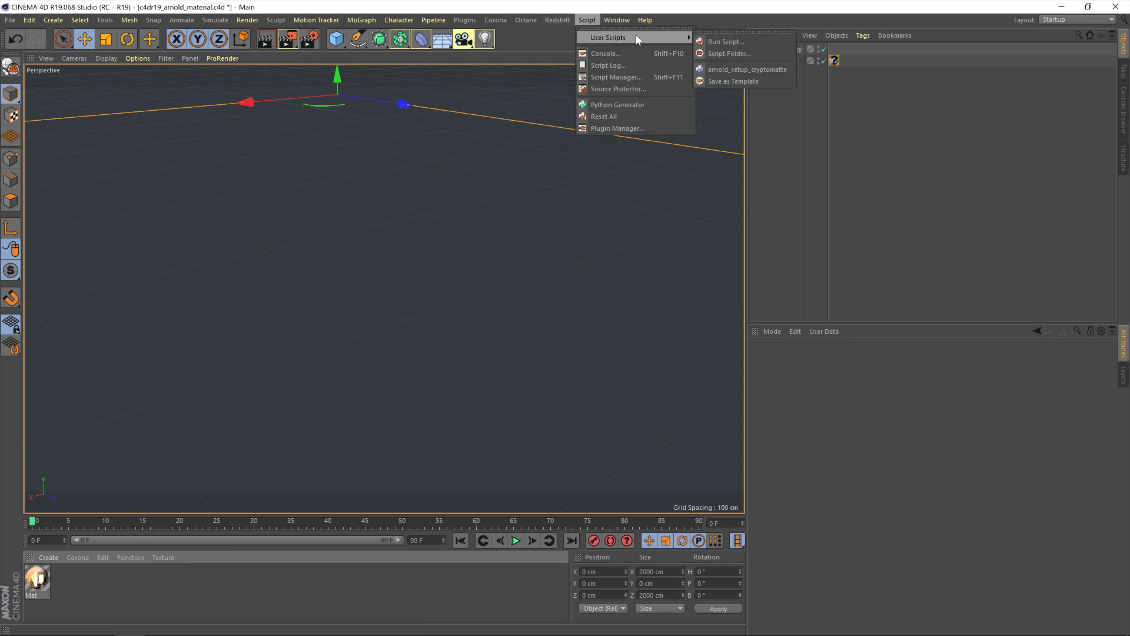
pyautogui.click(729, 42)
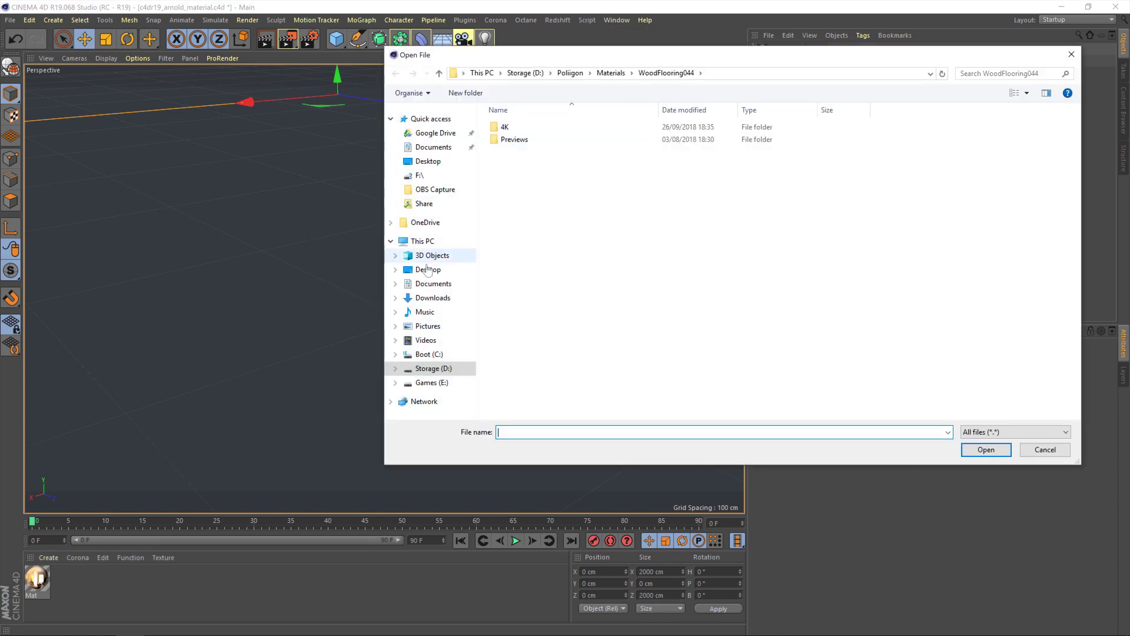
pyautogui.click(428, 269)
pyautogui.doubleClick(586, 153)
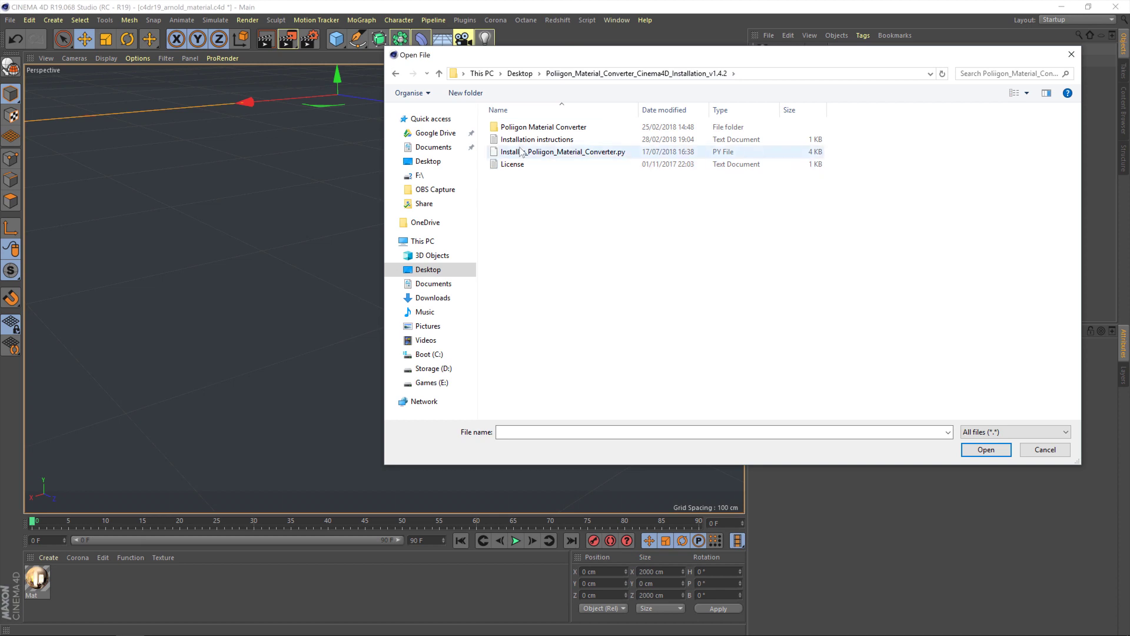
pyautogui.click(539, 151)
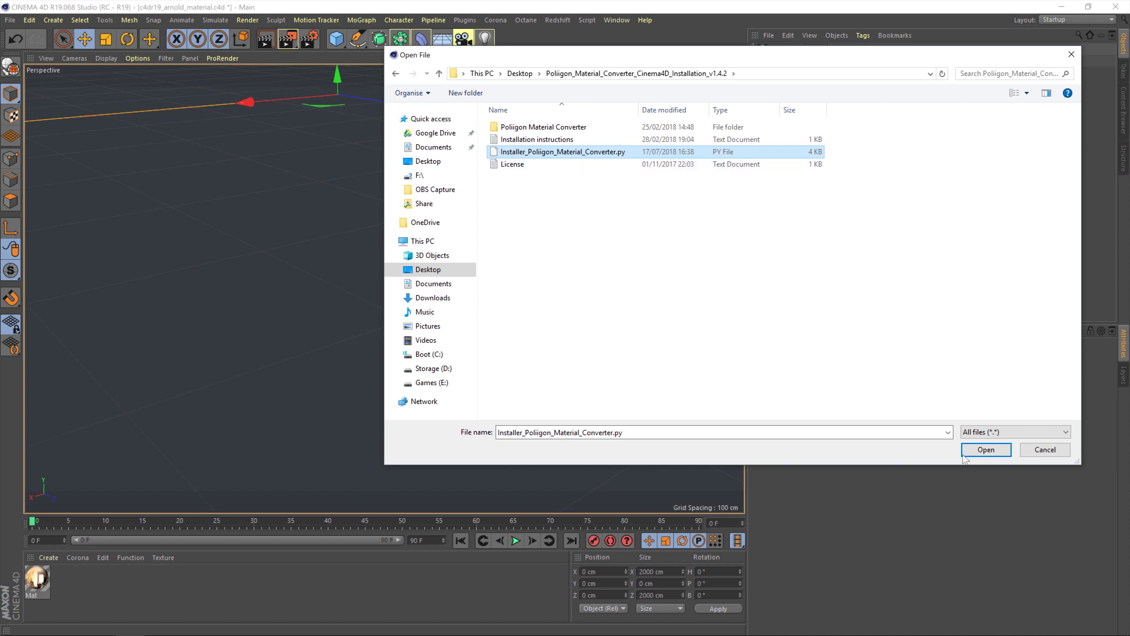
pyautogui.click(986, 450)
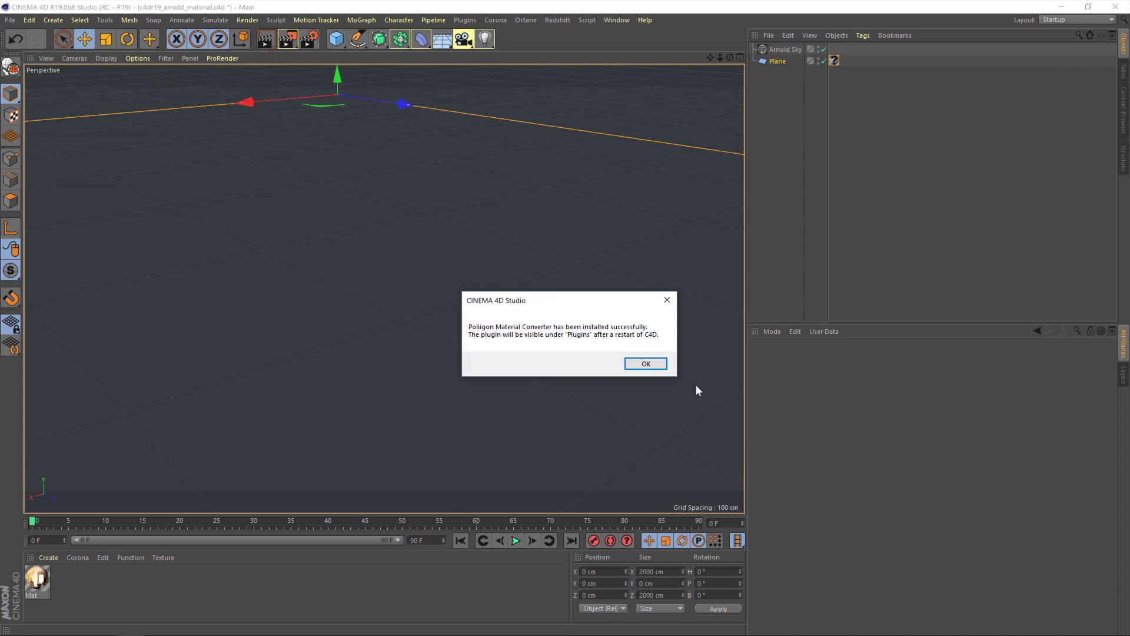
# Dismiss the installation success message and close the auto-opened converter window
pyautogui.click(641, 363)
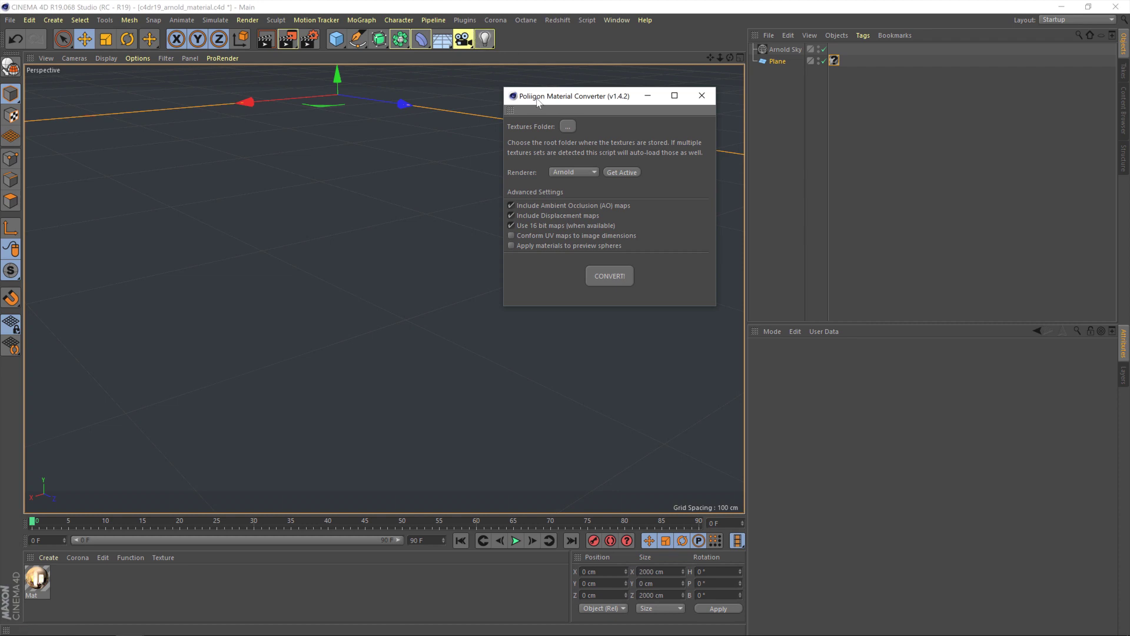
pyautogui.moveTo(617, 108); pyautogui.dragTo(588, 99)
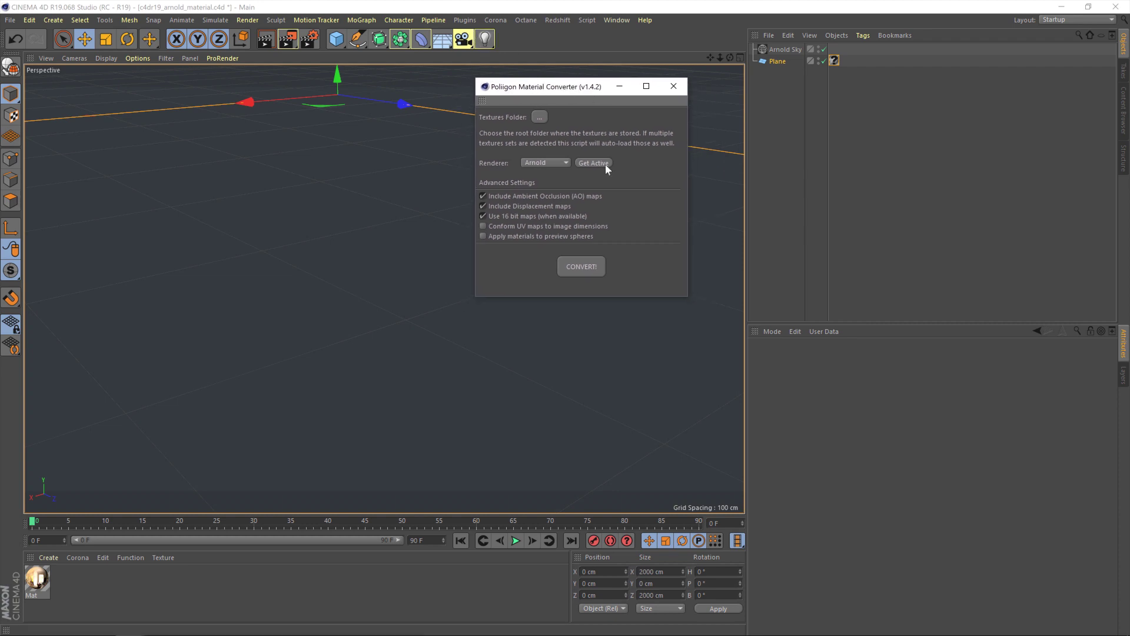
pyautogui.click(669, 91)
# Launch the Poliigon Material Converter from the Plugins menu and browse for the textures folder
pyautogui.click(464, 20)
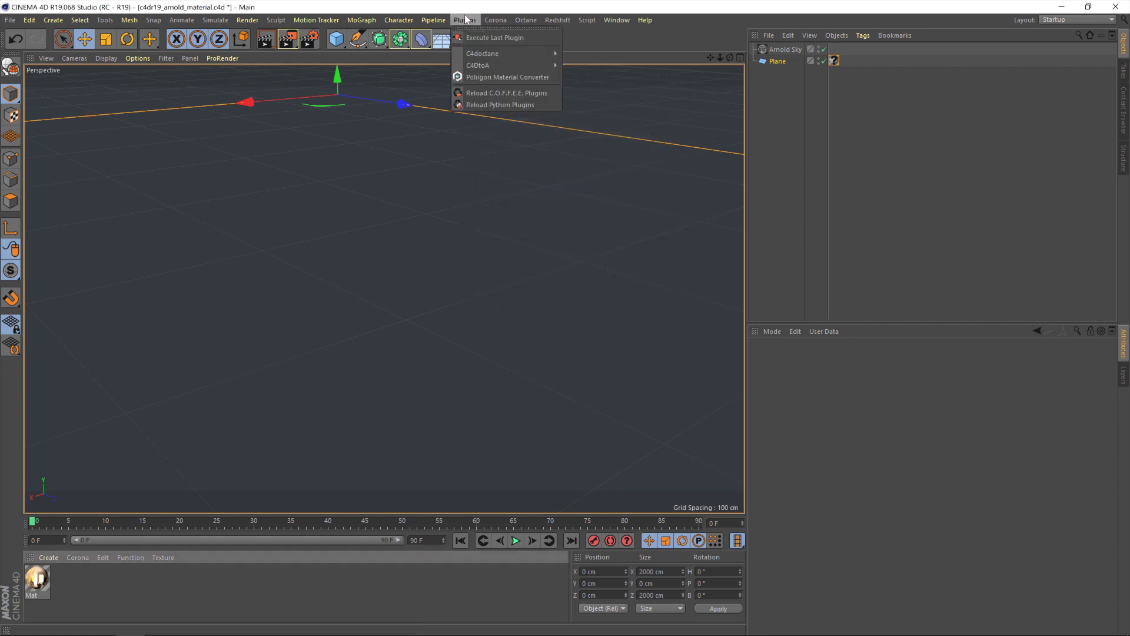
pyautogui.click(479, 76)
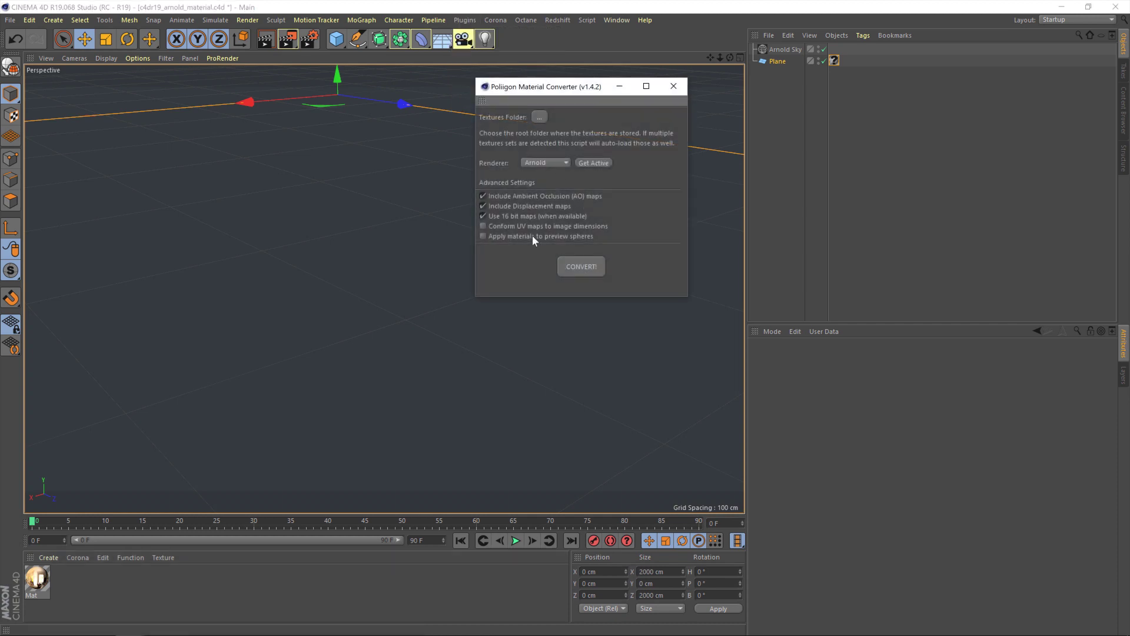
pyautogui.click(538, 116)
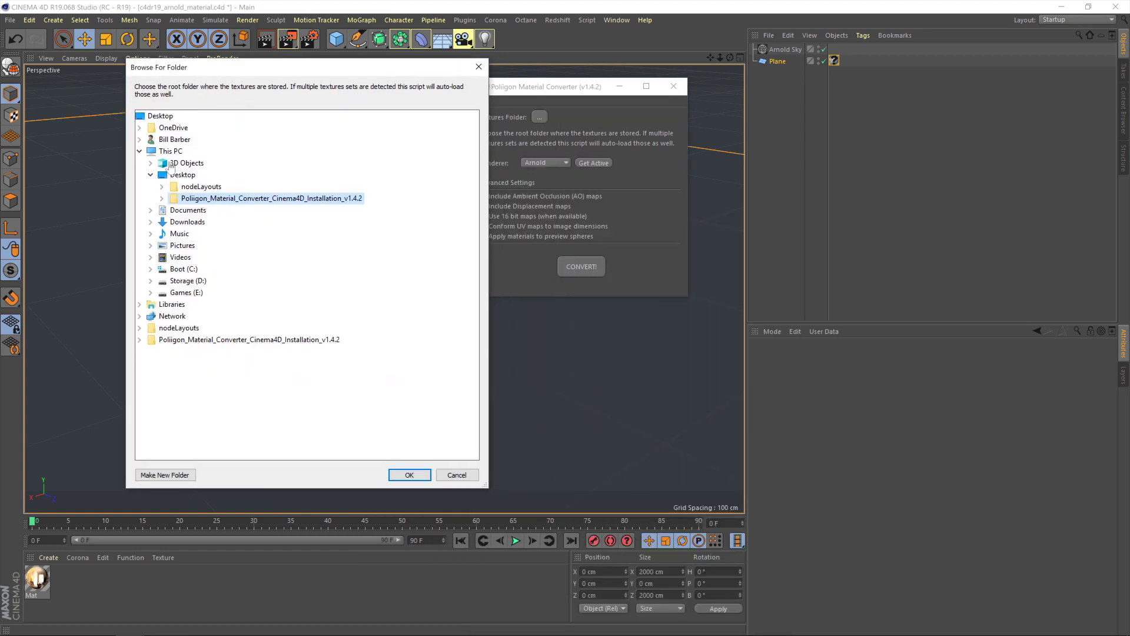
# Set the converter's textures folder to D:\Poliigon\Materials\WoodFlooring044
pyautogui.click(154, 281)
pyautogui.doubleClick(201, 364)
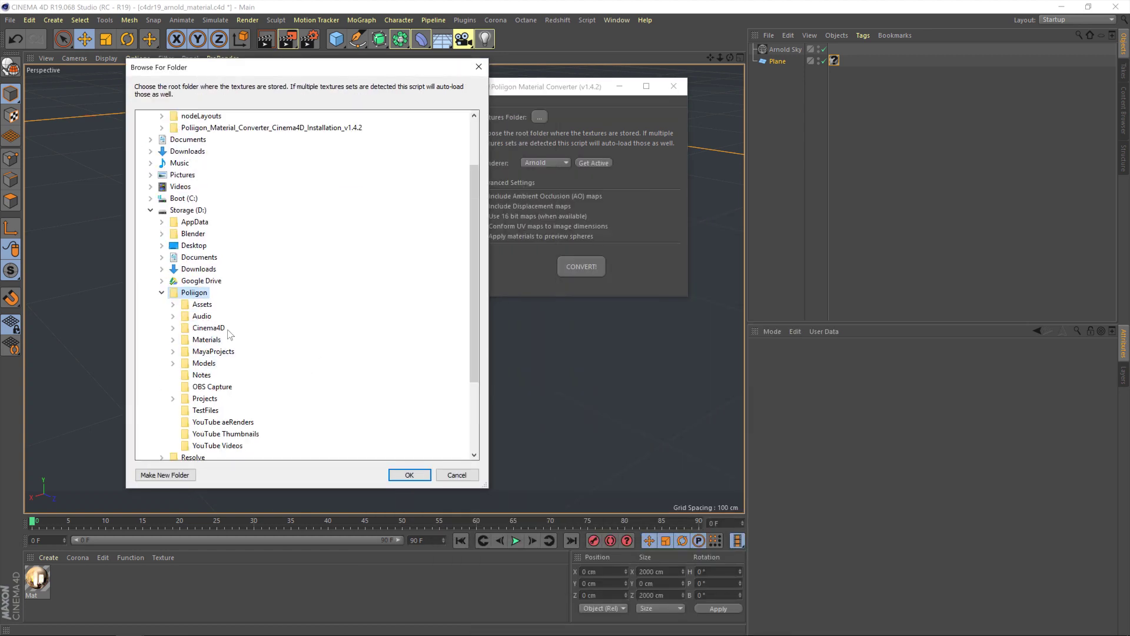
pyautogui.doubleClick(206, 340)
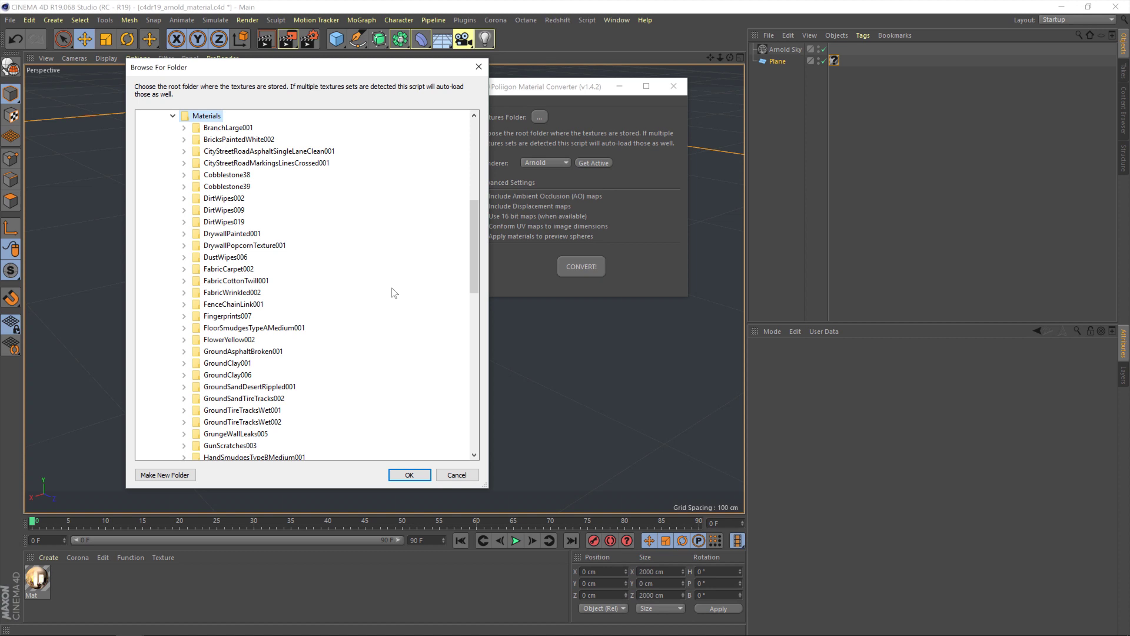
pyautogui.scroll(-8, 318, 303)
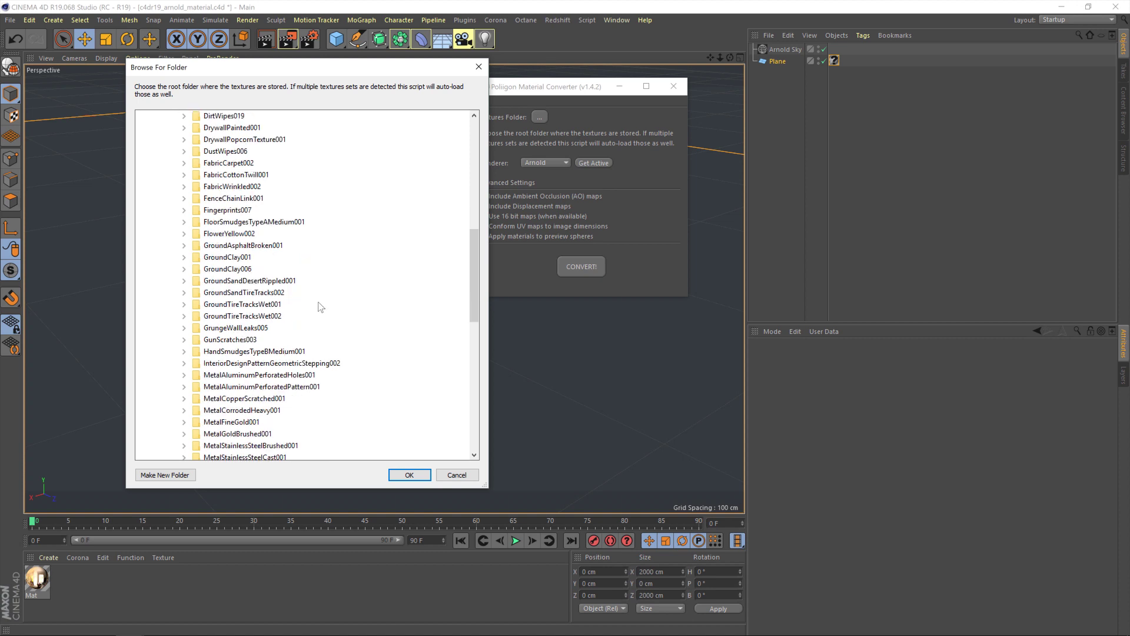
pyautogui.scroll(-3, 318, 307)
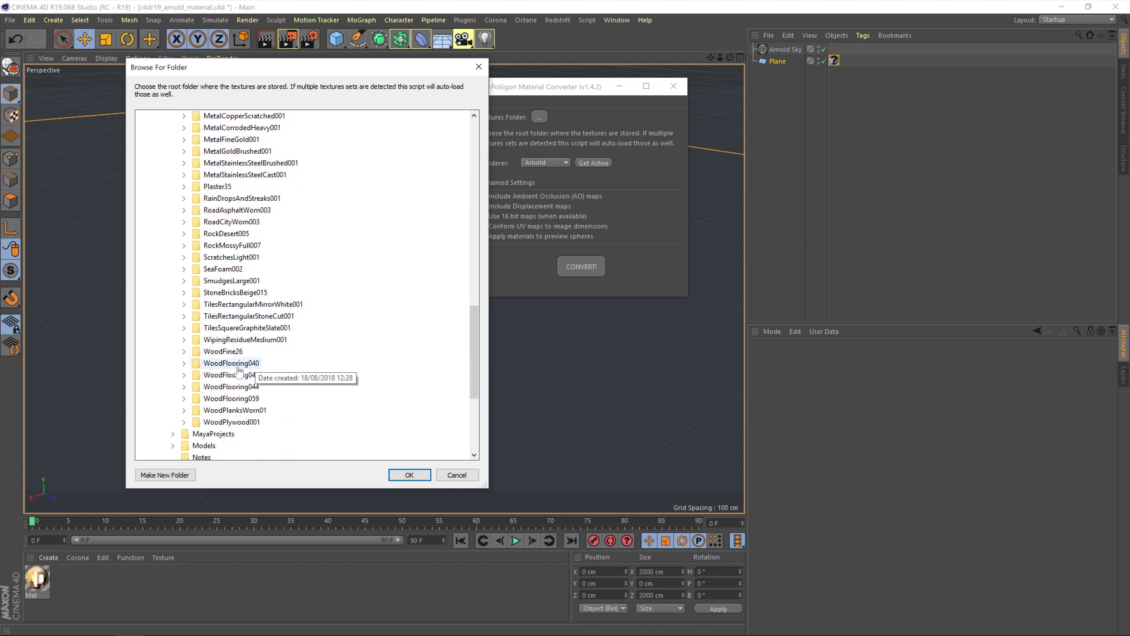
pyautogui.click(234, 387)
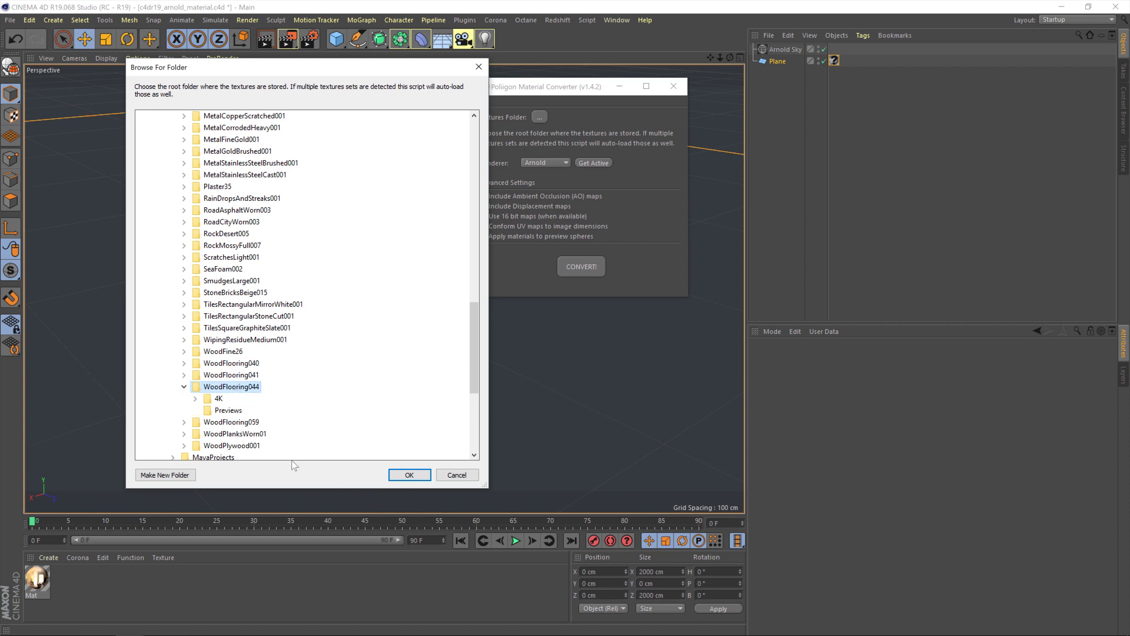
pyautogui.click(395, 474)
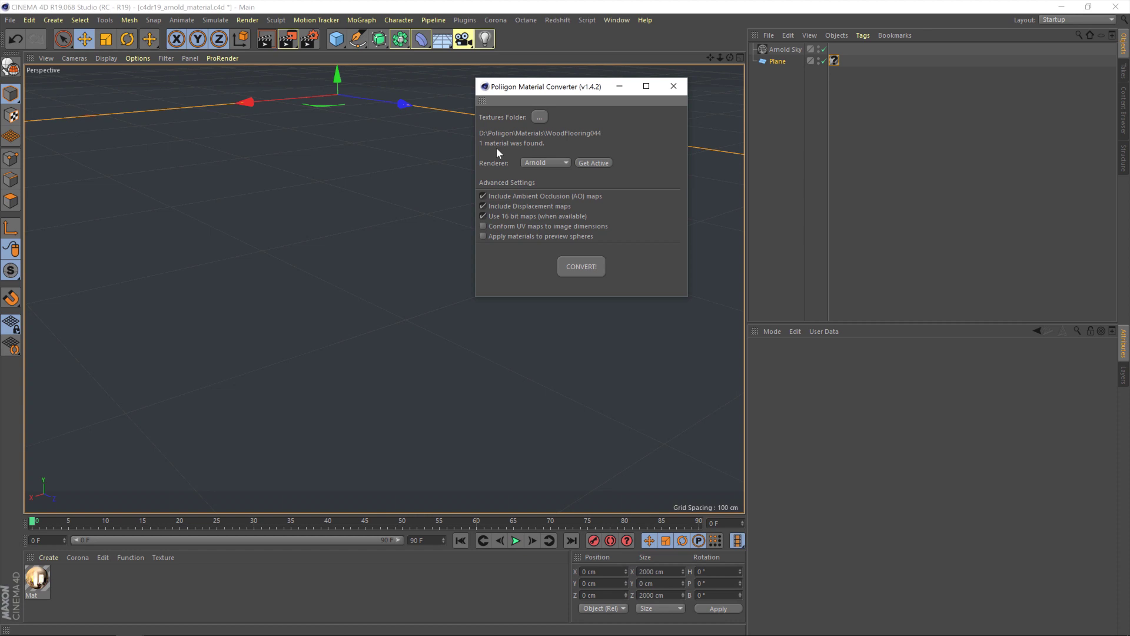
# Keep Arnold as the renderer and convert WoodFlooring044 into an Arnold material
pyautogui.click(565, 164)
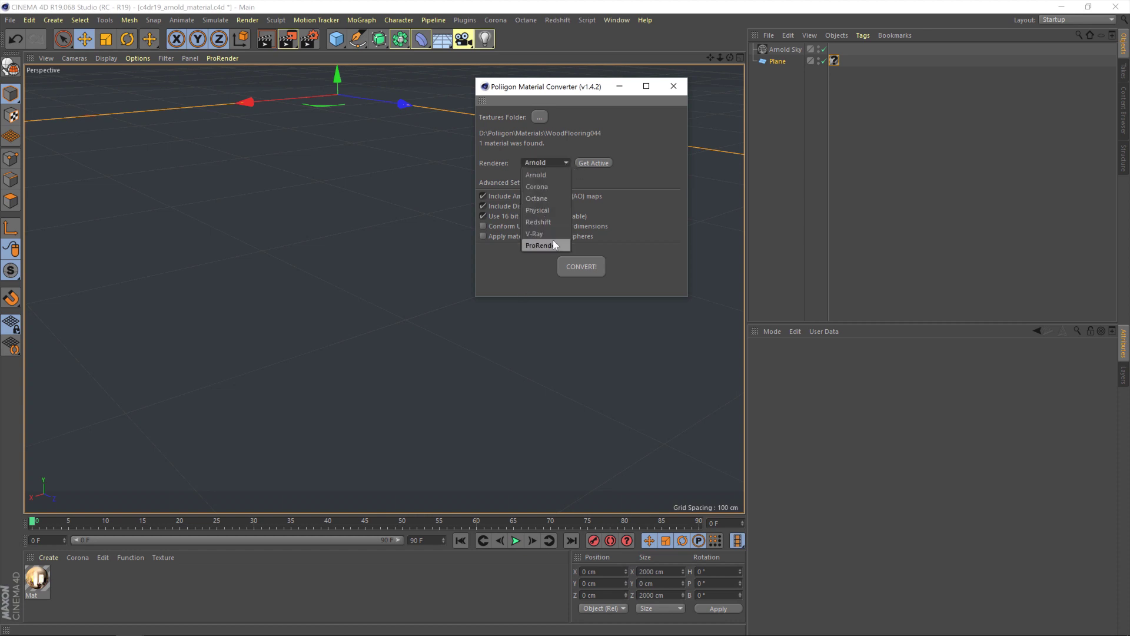
pyautogui.click(527, 176)
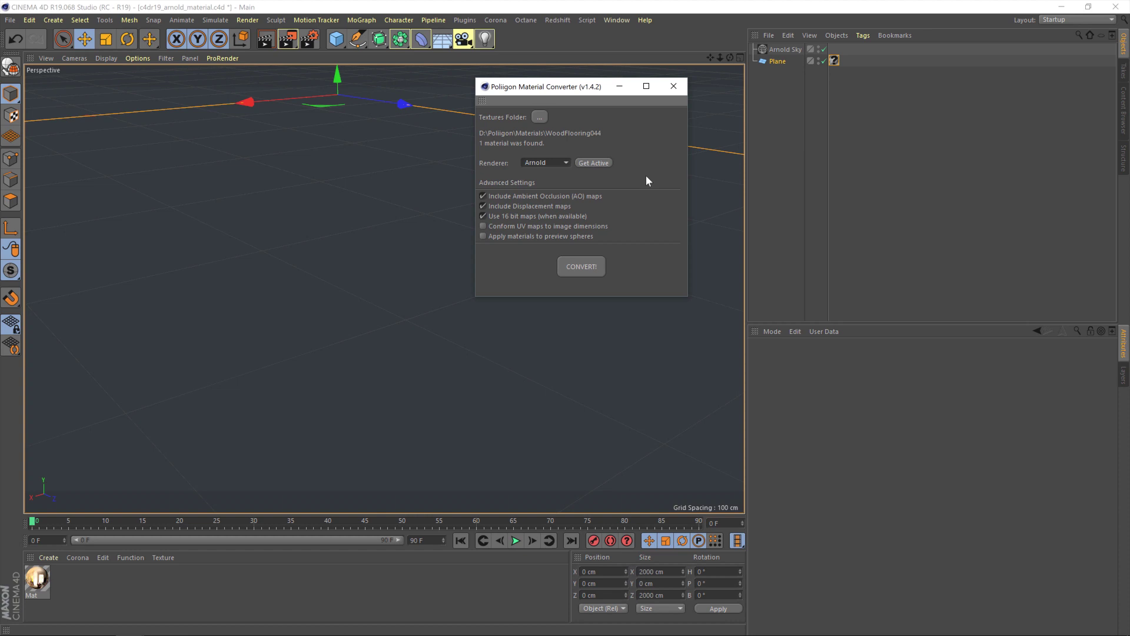
pyautogui.click(579, 265)
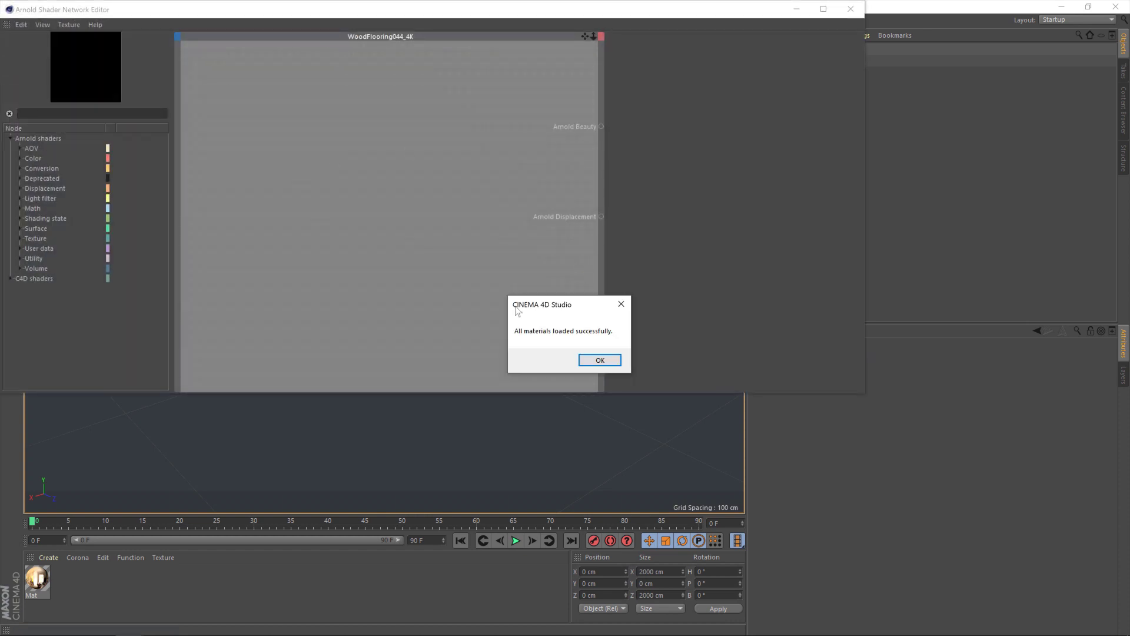
# Dismiss the loaded message and close the Arnold Shader Network Editor and converter windows
pyautogui.click(600, 360)
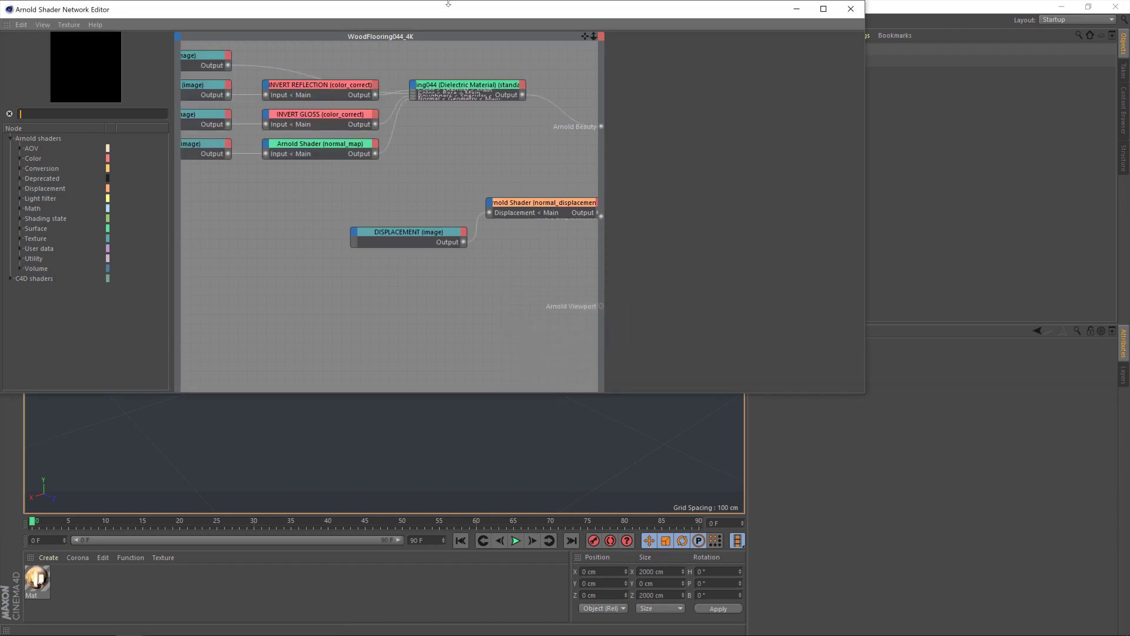
pyautogui.moveTo(447, 4); pyautogui.dragTo(550, 37)
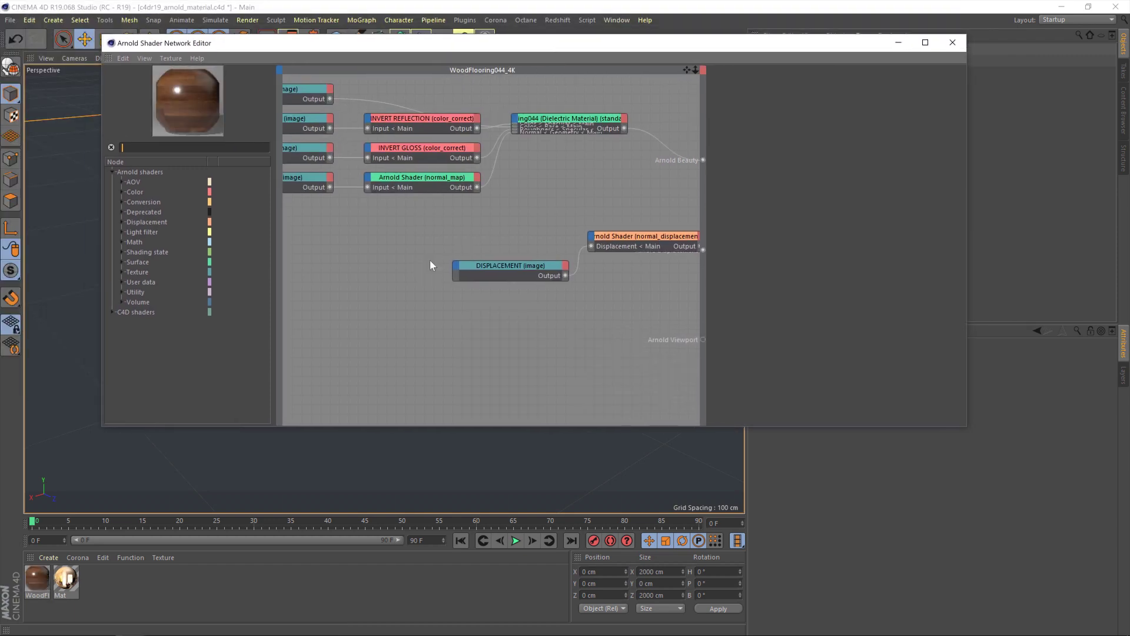
pyautogui.scroll(-3, 465, 238)
pyautogui.scroll(1, 465, 239)
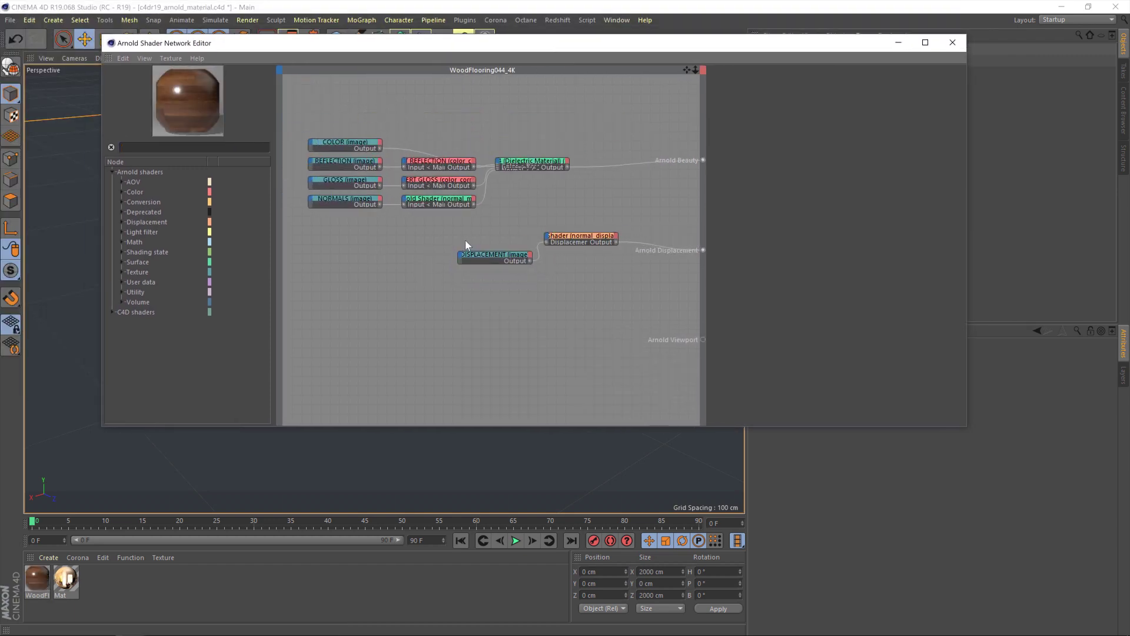
pyautogui.click(952, 43)
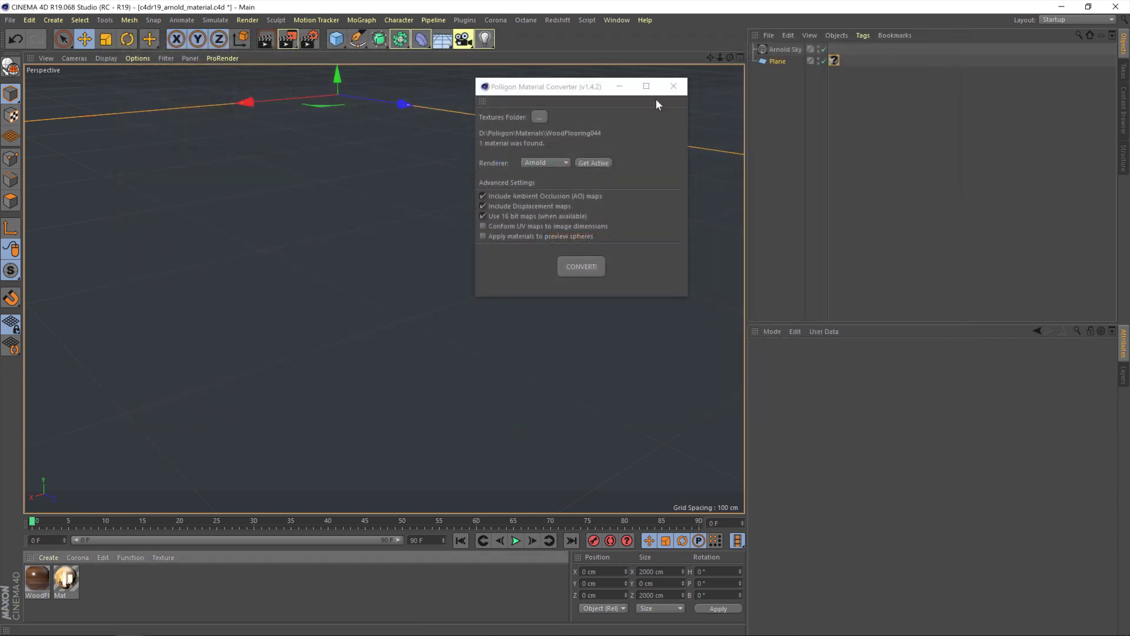
pyautogui.click(674, 87)
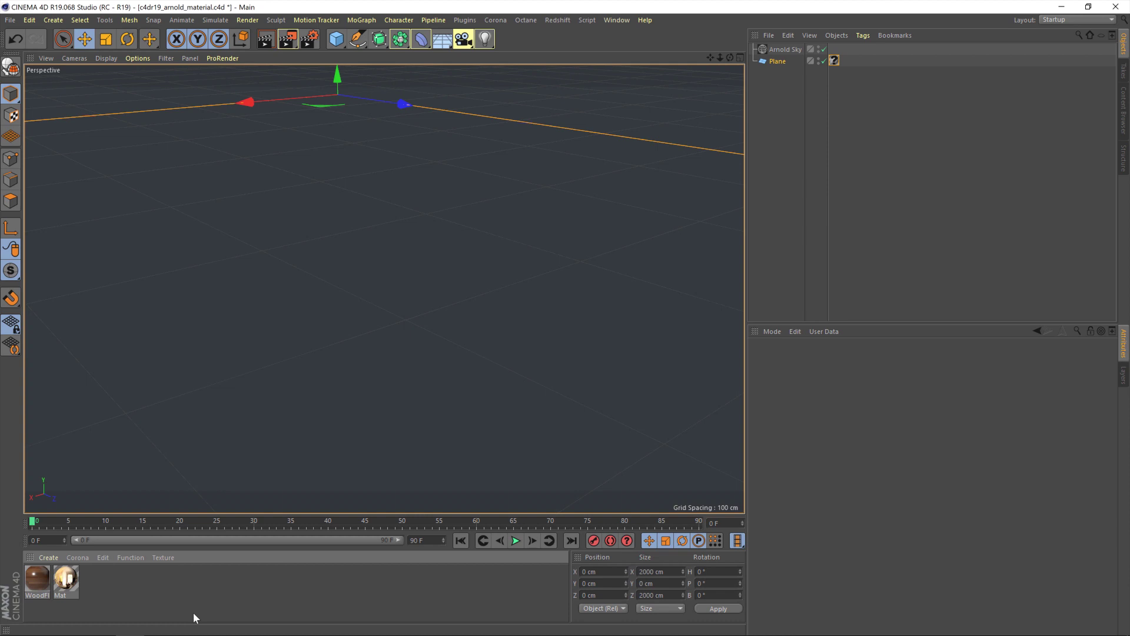
# Apply WoodFlooring044_4K to the plane with Tiles U and V of 2, then render it
pyautogui.moveTo(40, 580); pyautogui.dragTo(391, 210)
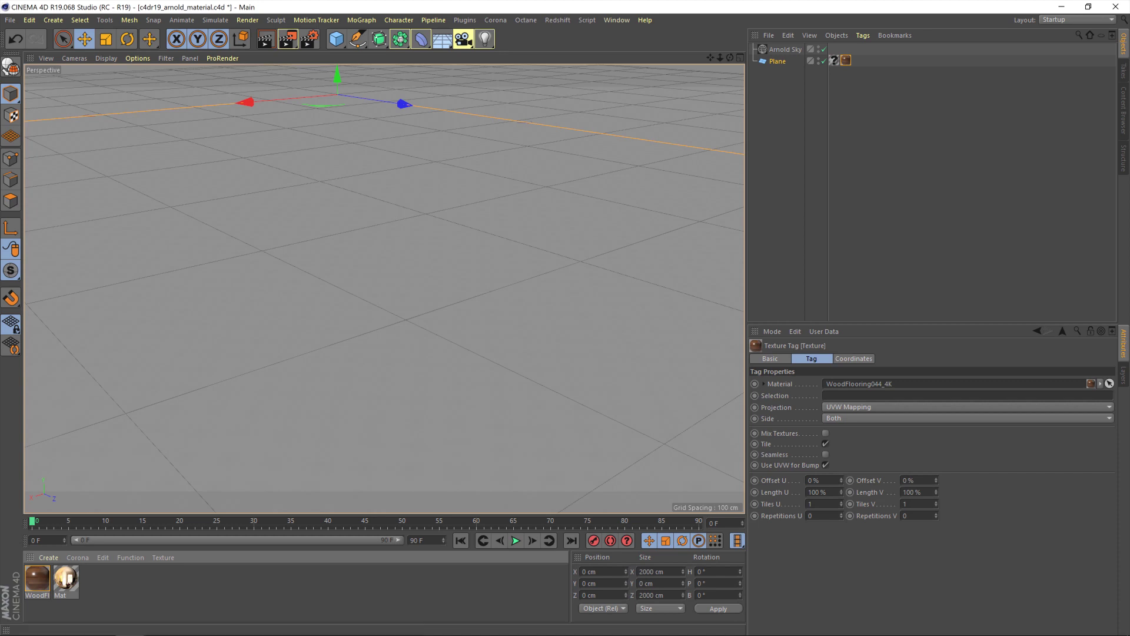
pyautogui.write('2')
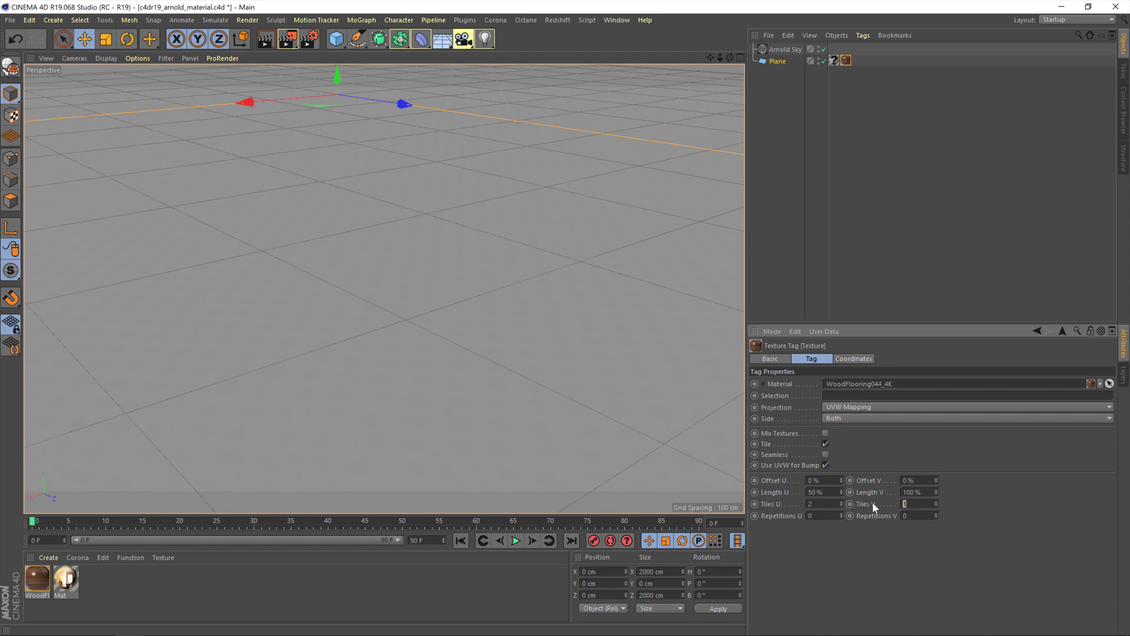
pyautogui.write('2')
pyautogui.press('Return')
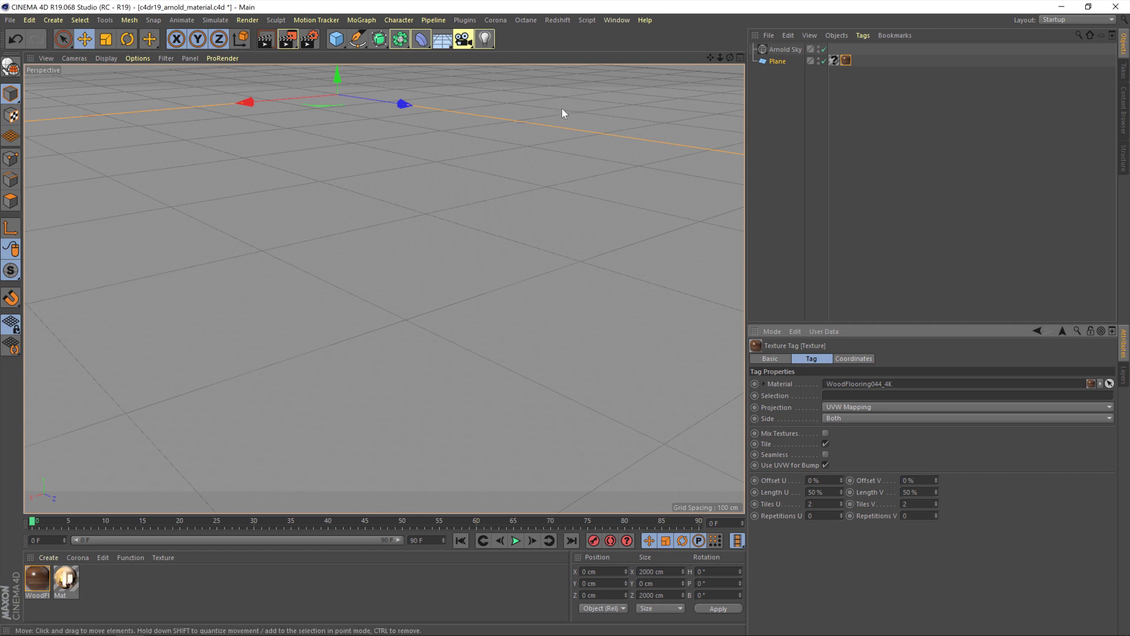
pyautogui.click(287, 39)
pyautogui.click(283, 36)
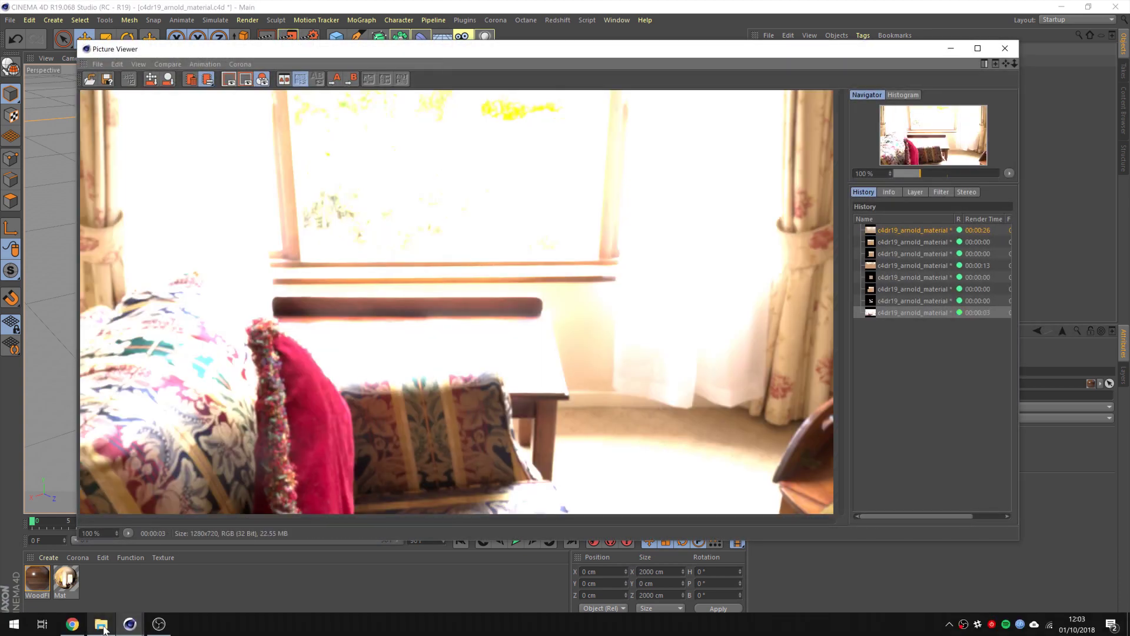
# Delete the Plane's extra tag, re-render, and close the Picture Viewer
pyautogui.moveTo(103, 628)
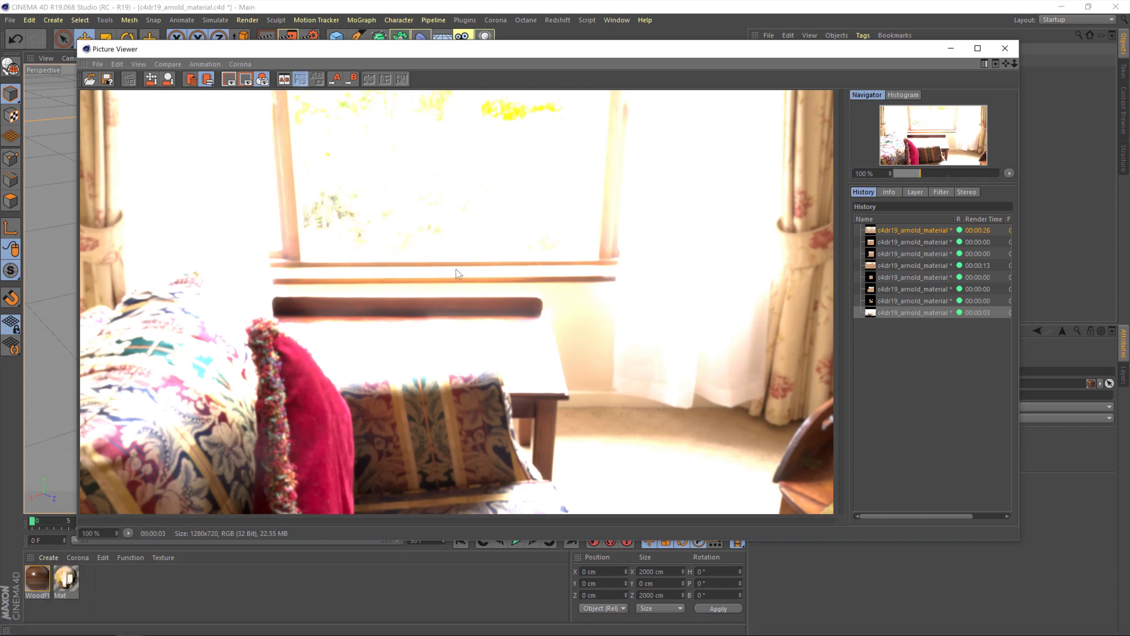
pyautogui.moveTo(690, 53); pyautogui.dragTo(594, 146)
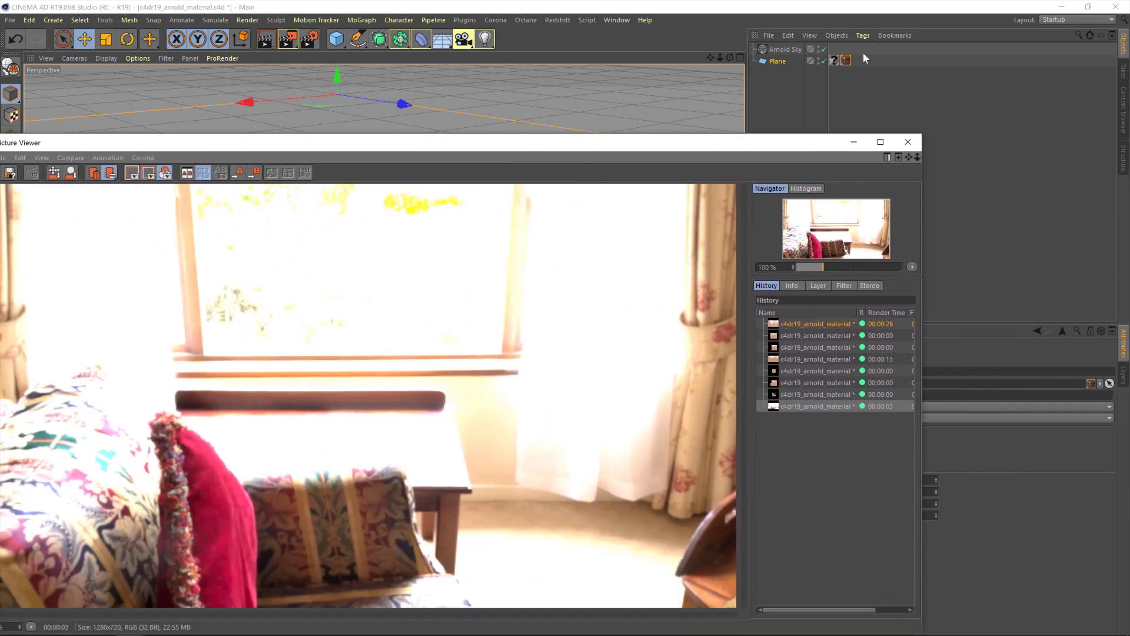
pyautogui.click(836, 62)
pyautogui.press('Delete')
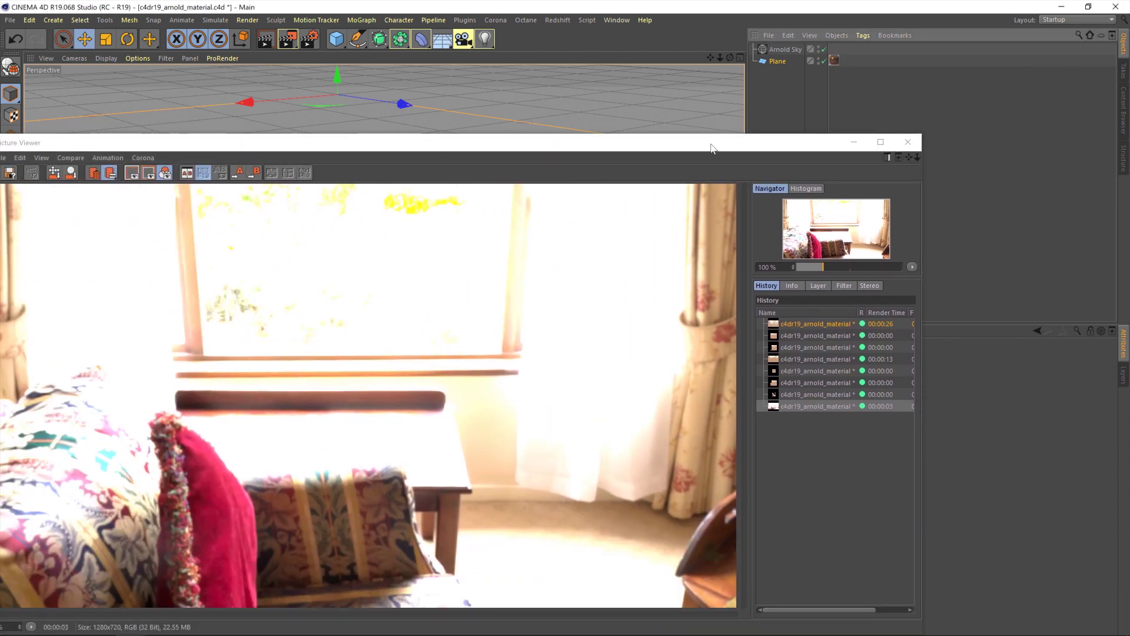
pyautogui.click(291, 42)
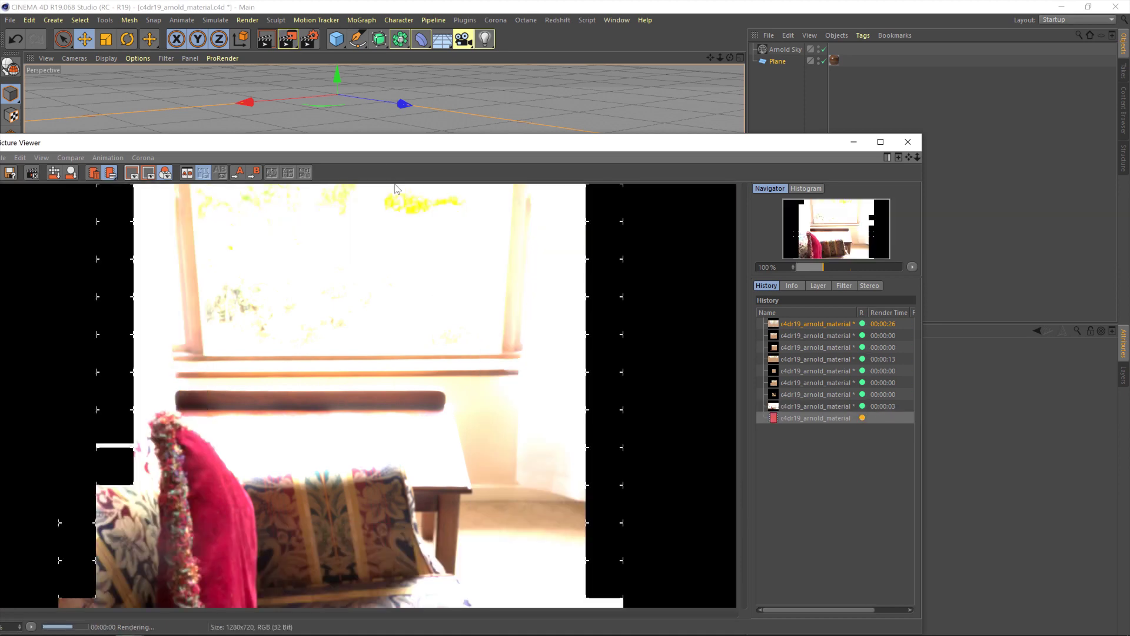
pyautogui.click(907, 142)
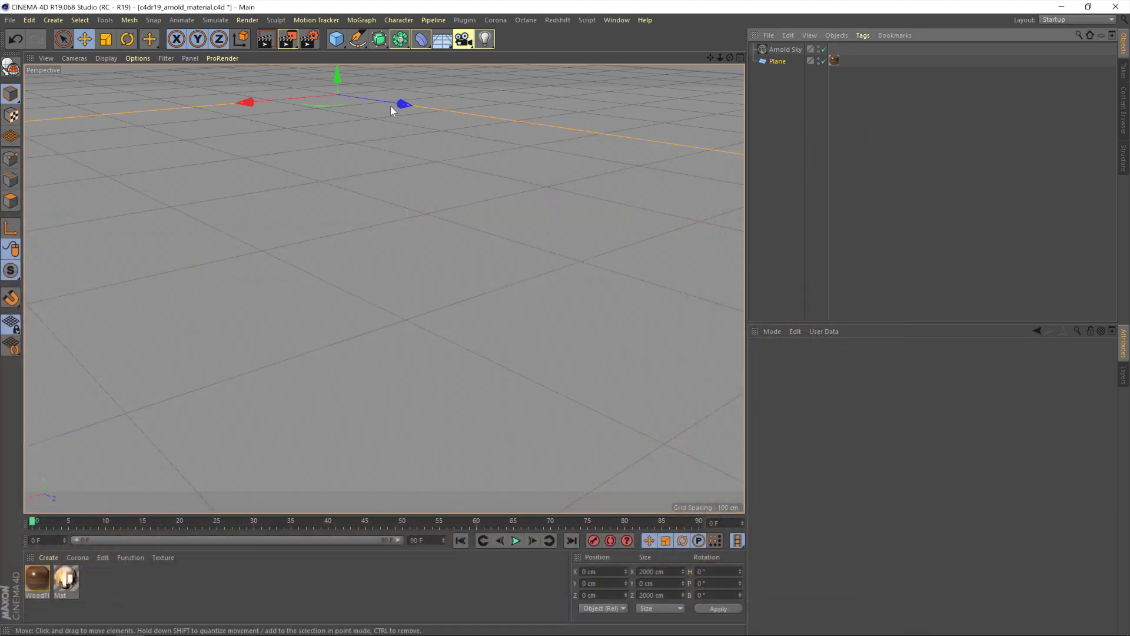
# Lower the normal_displacement node's Scale from 5 to 0.5 in the material's network editor
pyautogui.doubleClick(37, 582)
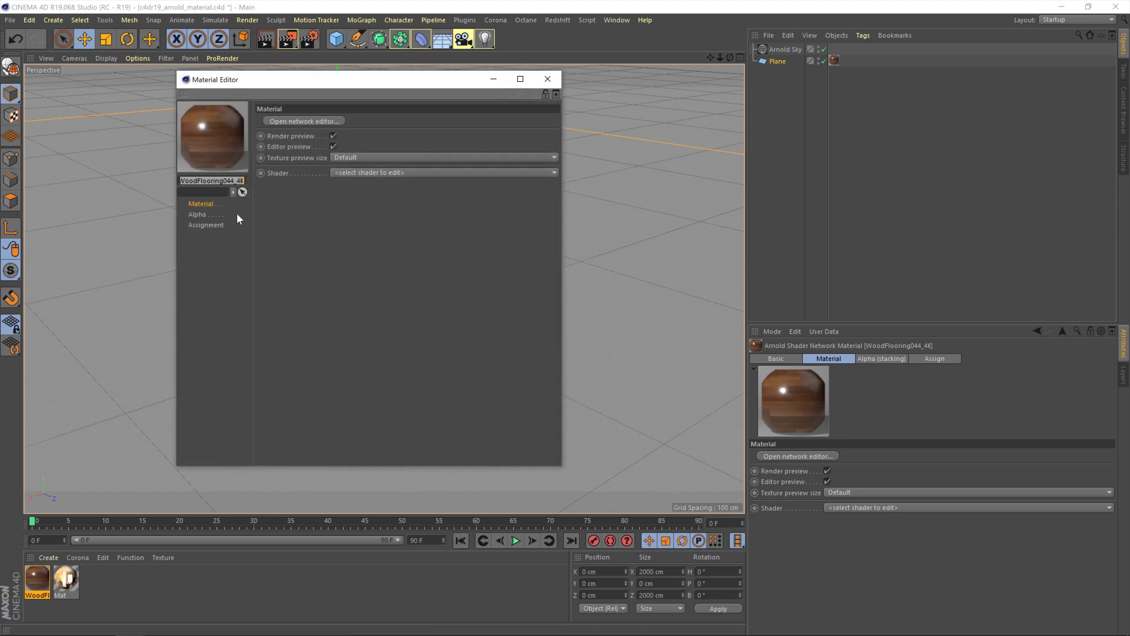
pyautogui.click(311, 121)
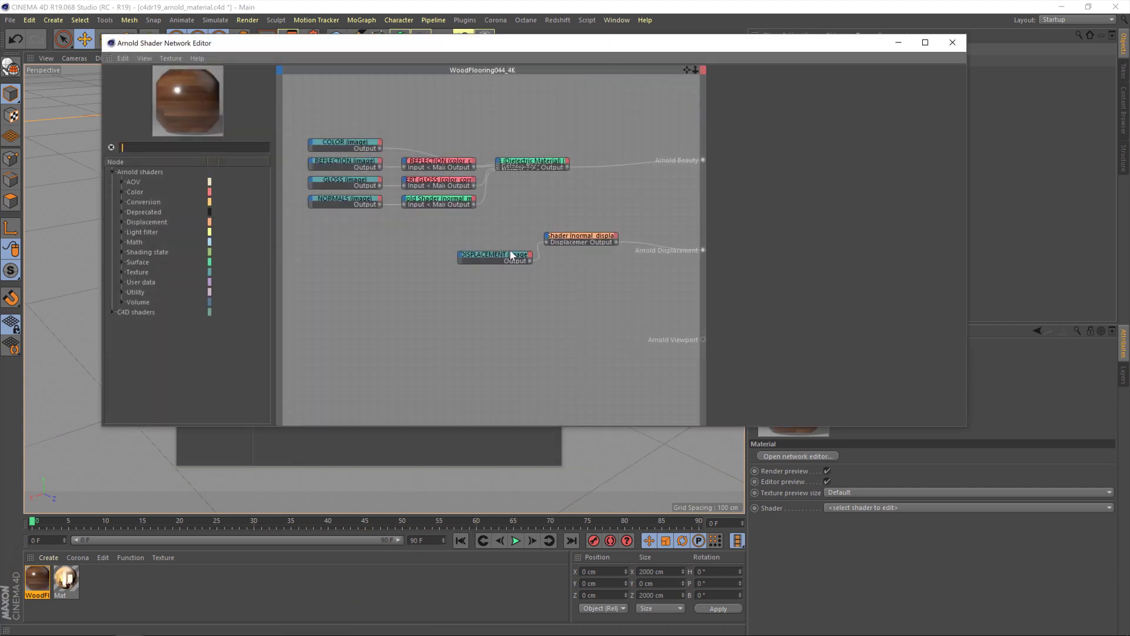
pyautogui.click(573, 239)
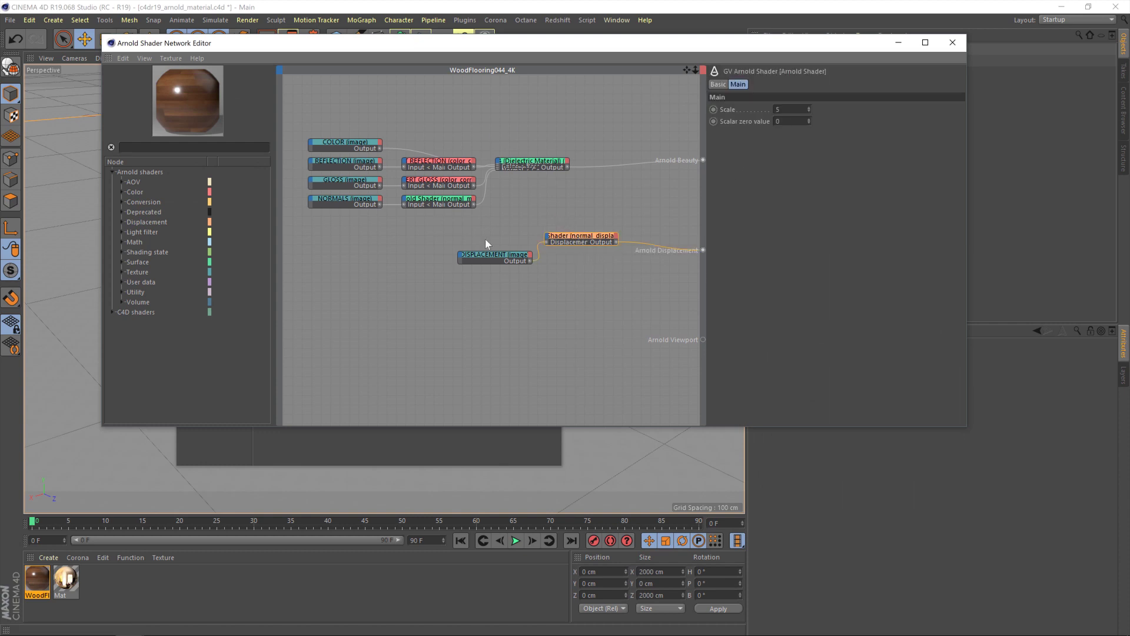
pyautogui.scroll(5, 663, 271)
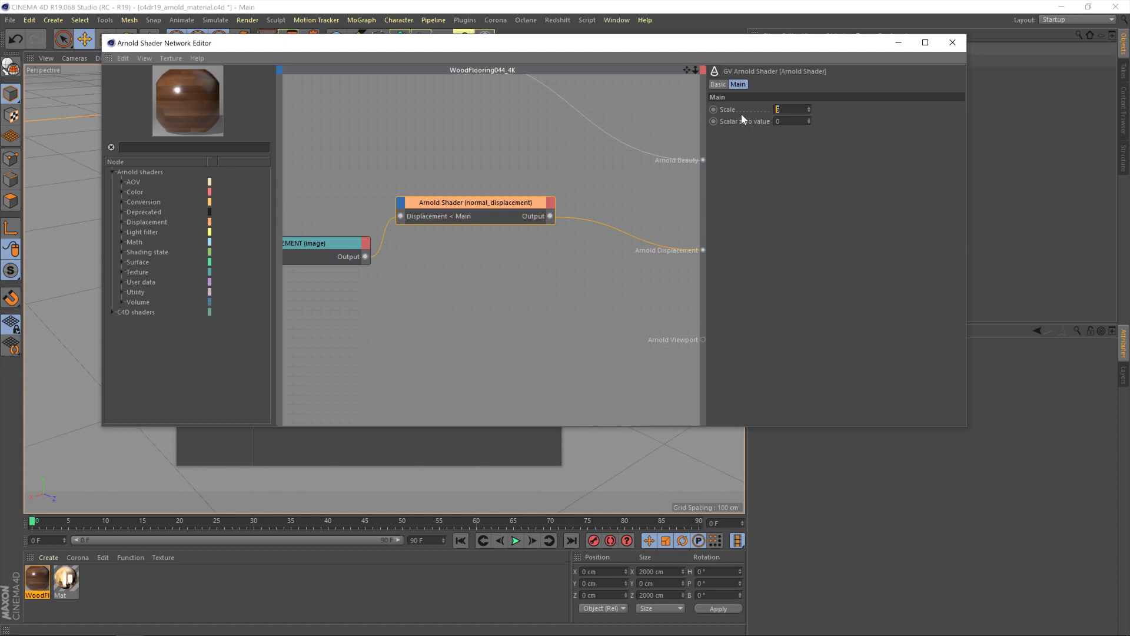
pyautogui.write('.5')
pyautogui.press('Return')
pyautogui.moveTo(483, 43); pyautogui.dragTo(450, 109)
# Re-render the floor and enable the Picture Viewer filter with Exposure lowered to -1.9
pyautogui.click(288, 40)
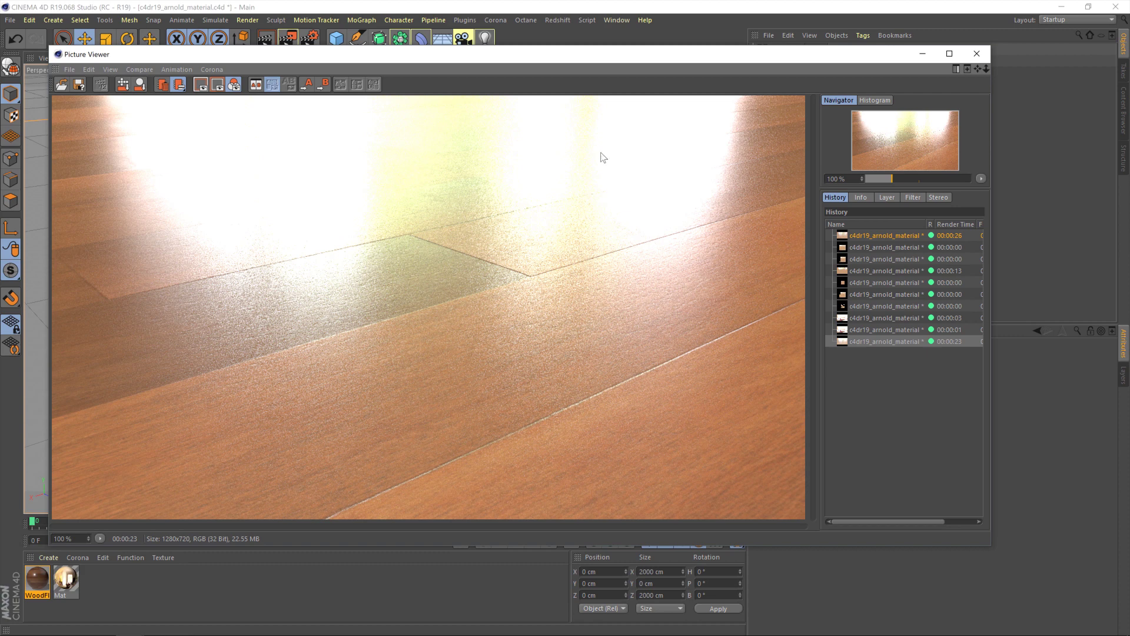
pyautogui.click(911, 198)
pyautogui.click(828, 223)
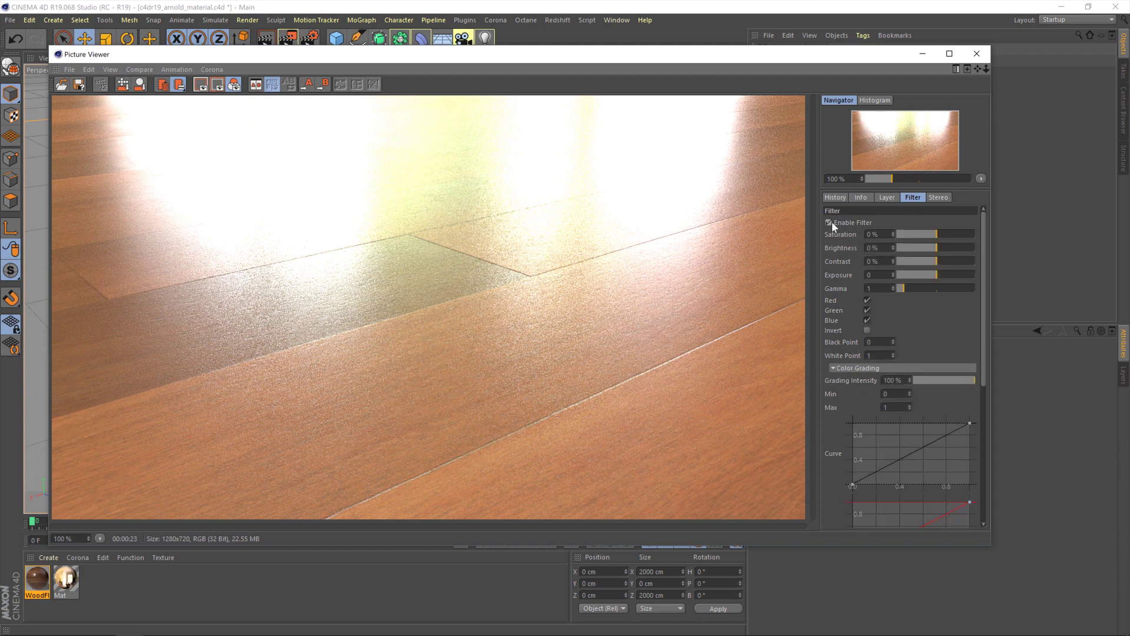
pyautogui.moveTo(936, 274); pyautogui.dragTo(937, 252)
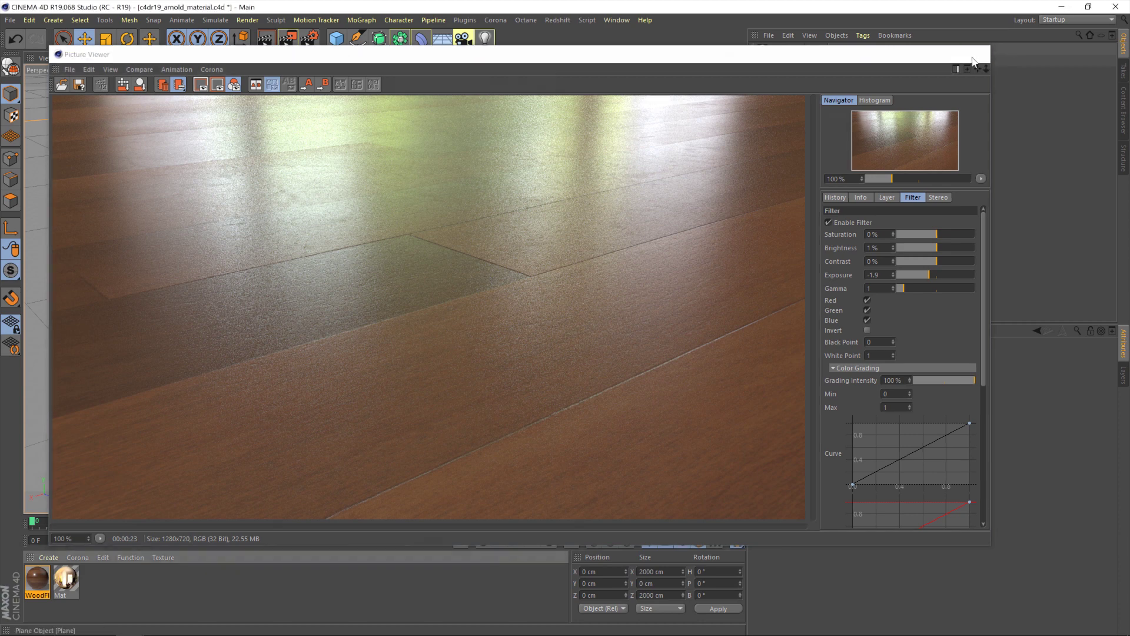
# Close the Picture Viewer and frame the whole shader node tree in the editor
pyautogui.click(975, 54)
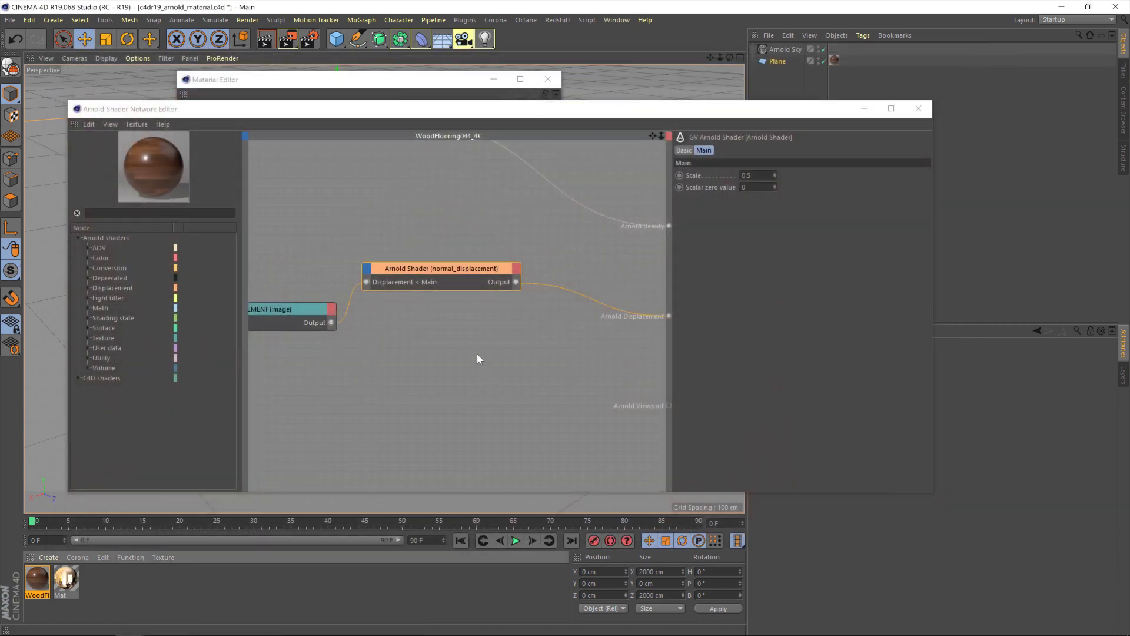
pyautogui.scroll(-5, 476, 358)
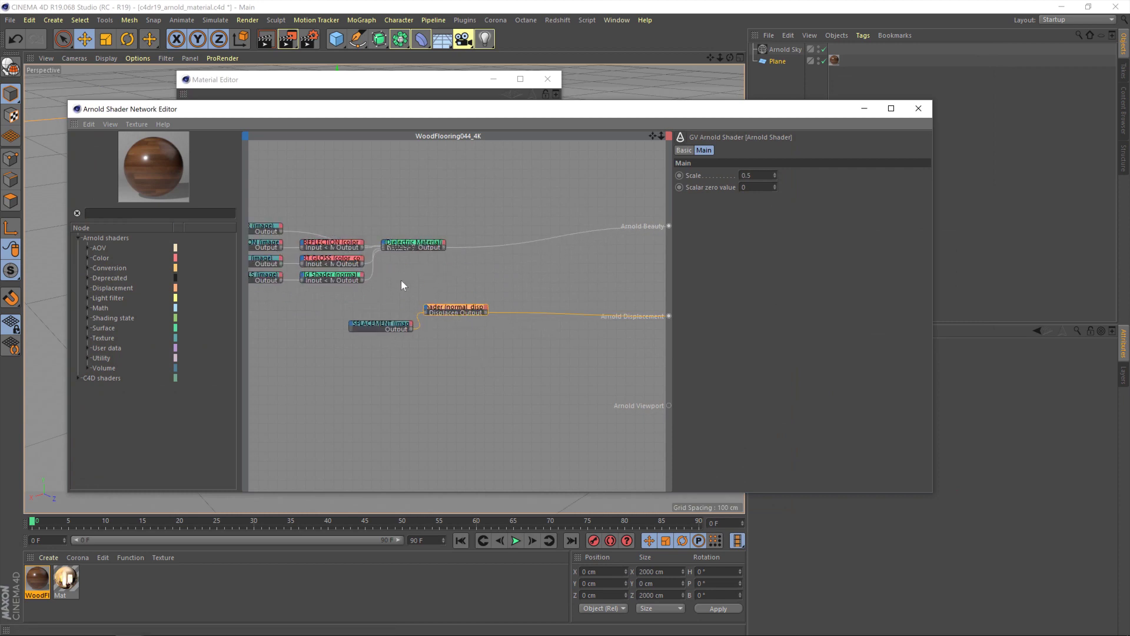
pyautogui.scroll(1, 555, 295)
pyautogui.keyDown('alt'); pyautogui.moveTo(442, 279); pyautogui.dragTo(460, 306, button='middle'); pyautogui.keyUp('alt')
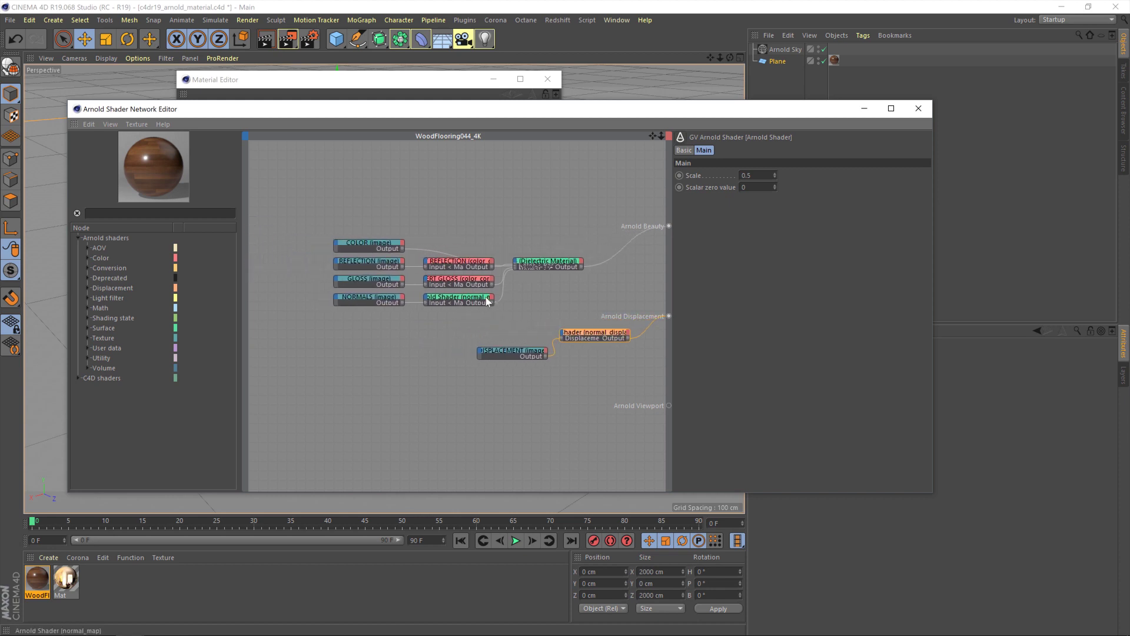
# Check the GLOSS image node, then display the INVERT GLOSS node's settings with Invert on
pyautogui.click(456, 276)
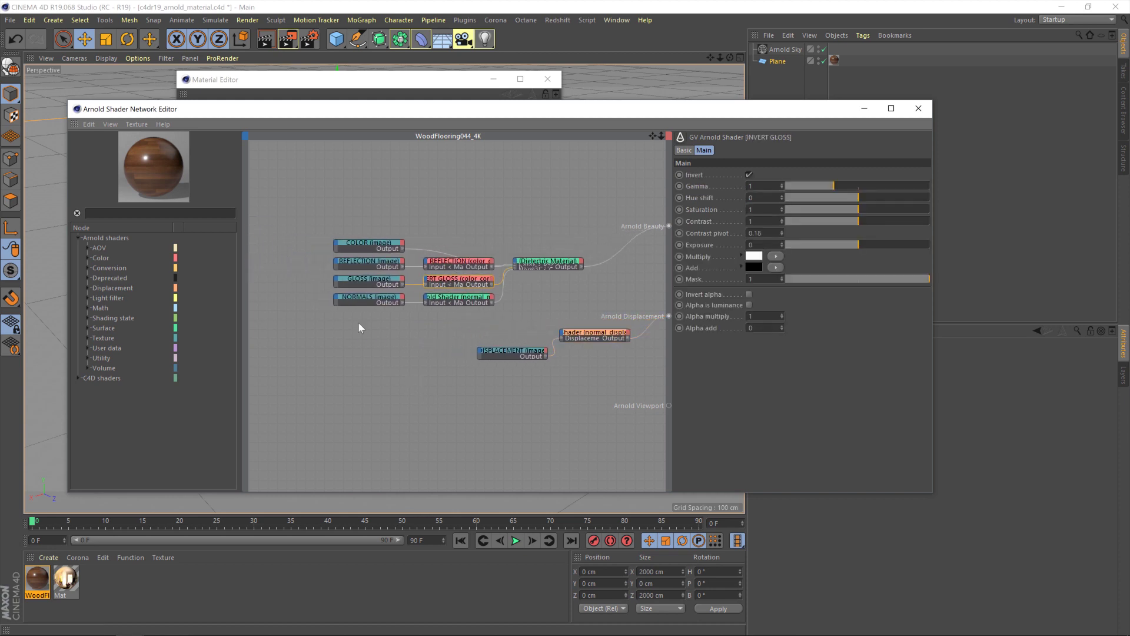
pyautogui.click(359, 282)
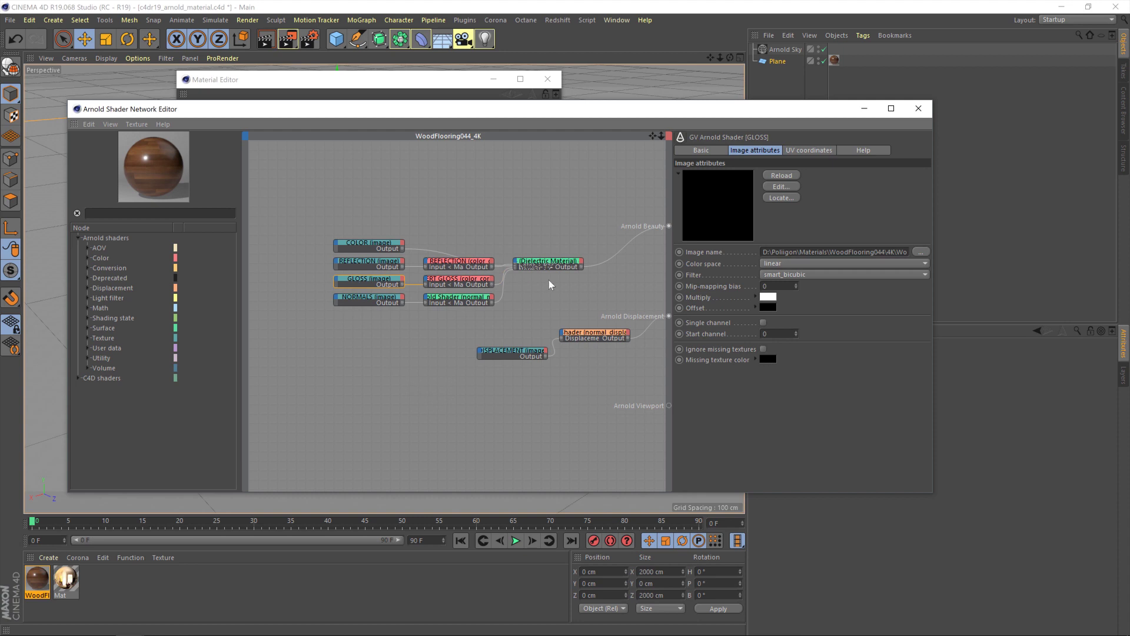
pyautogui.click(490, 279)
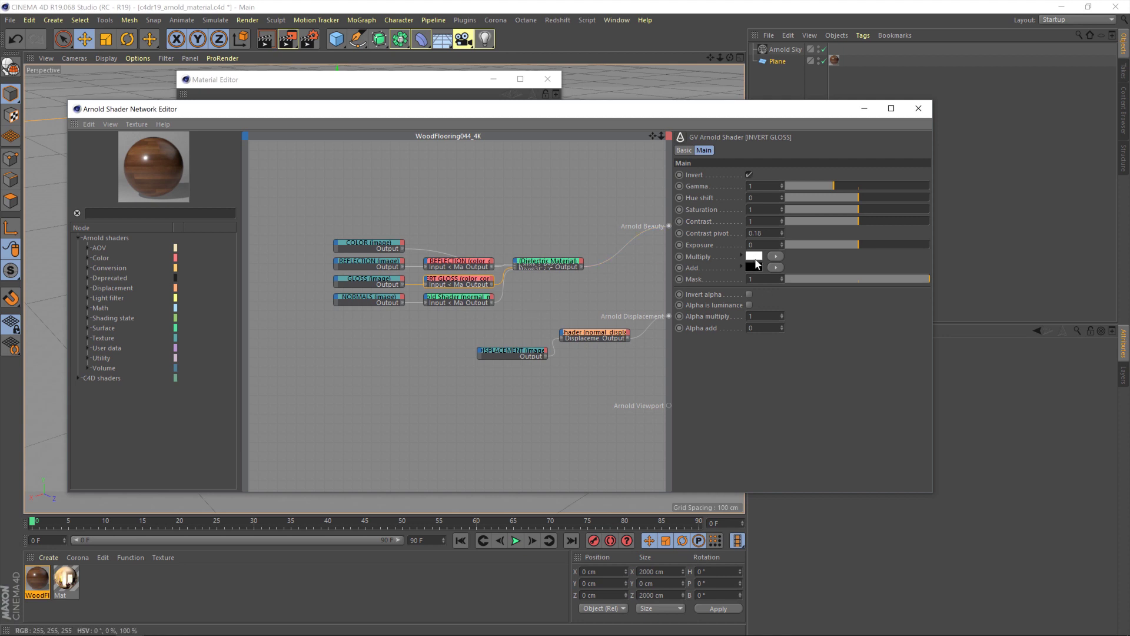
# Change the INVERT GLOSS Multiply colour from white to 65% grey, then close the shader network
pyautogui.click(741, 255)
pyautogui.click(741, 255)
pyautogui.click(753, 255)
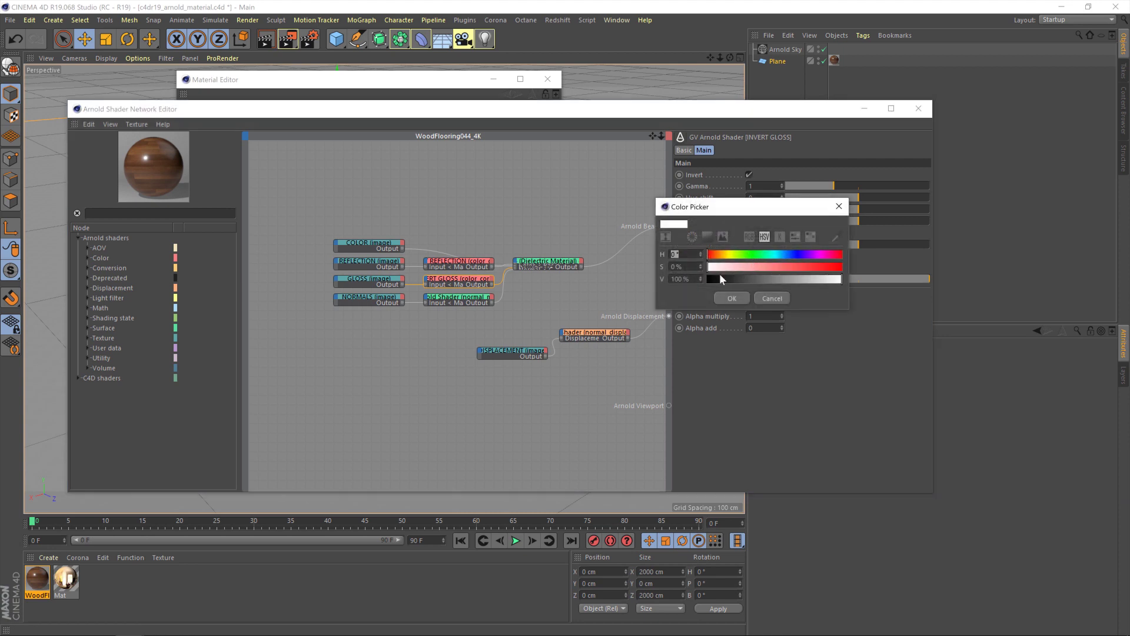
pyautogui.moveTo(720, 277); pyautogui.dragTo(704, 284)
pyautogui.click(725, 298)
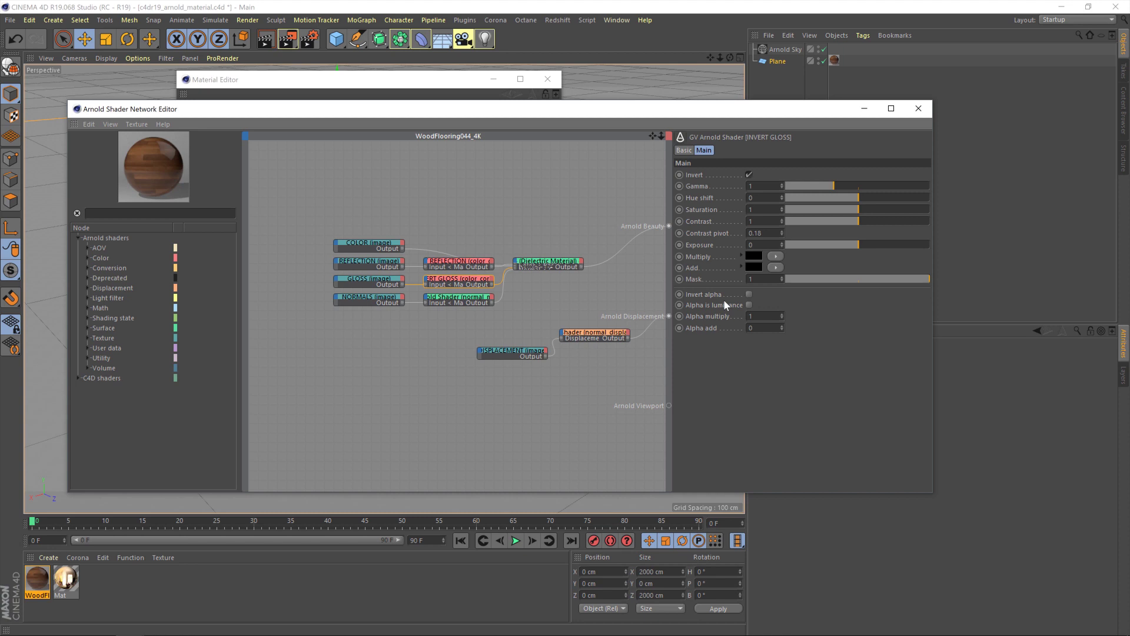
pyautogui.click(751, 256)
pyautogui.moveTo(711, 282); pyautogui.dragTo(797, 292)
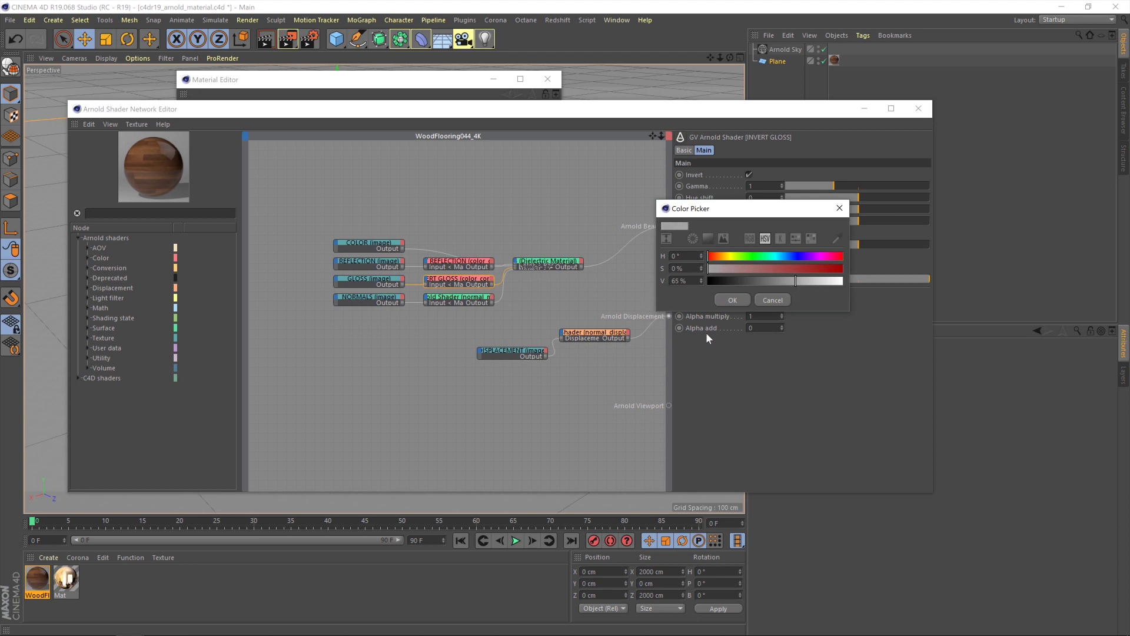
pyautogui.click(731, 300)
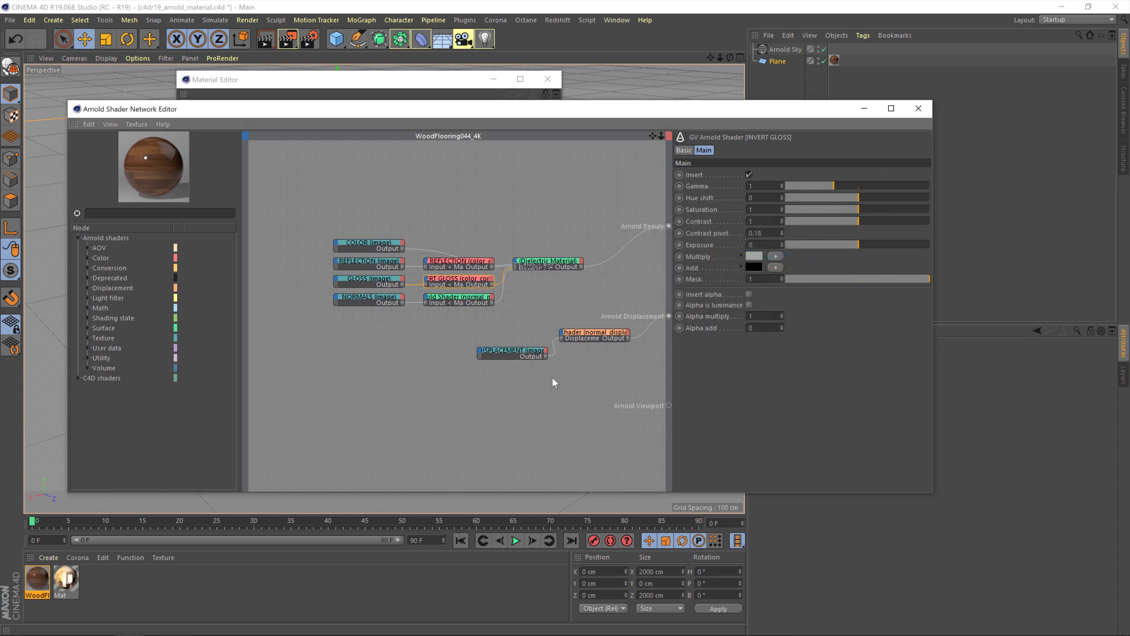
pyautogui.click(917, 109)
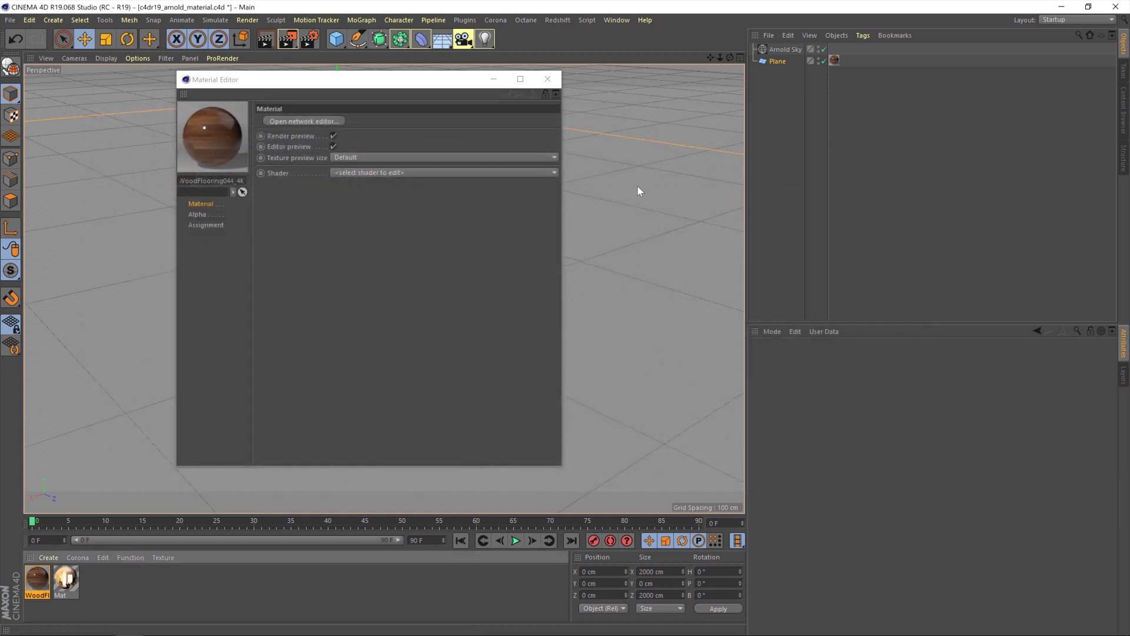
# Close the Material Editor, re-render the floor, and compare the 00:00:23 and 00:00:12 renders in History
pyautogui.click(548, 79)
pyautogui.click(288, 39)
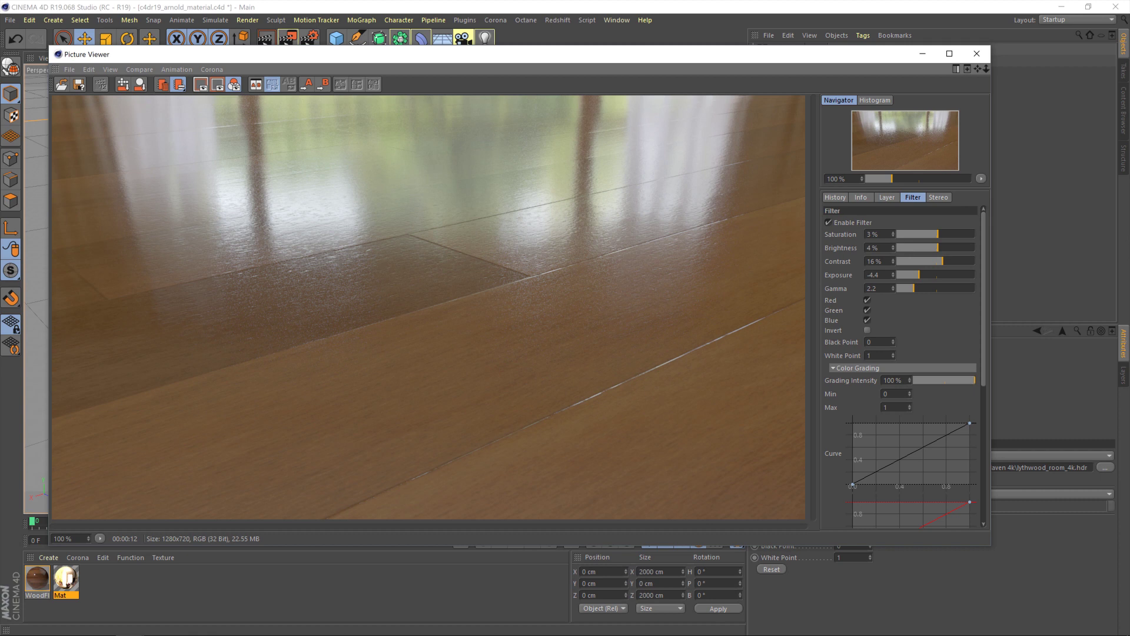
pyautogui.click(839, 198)
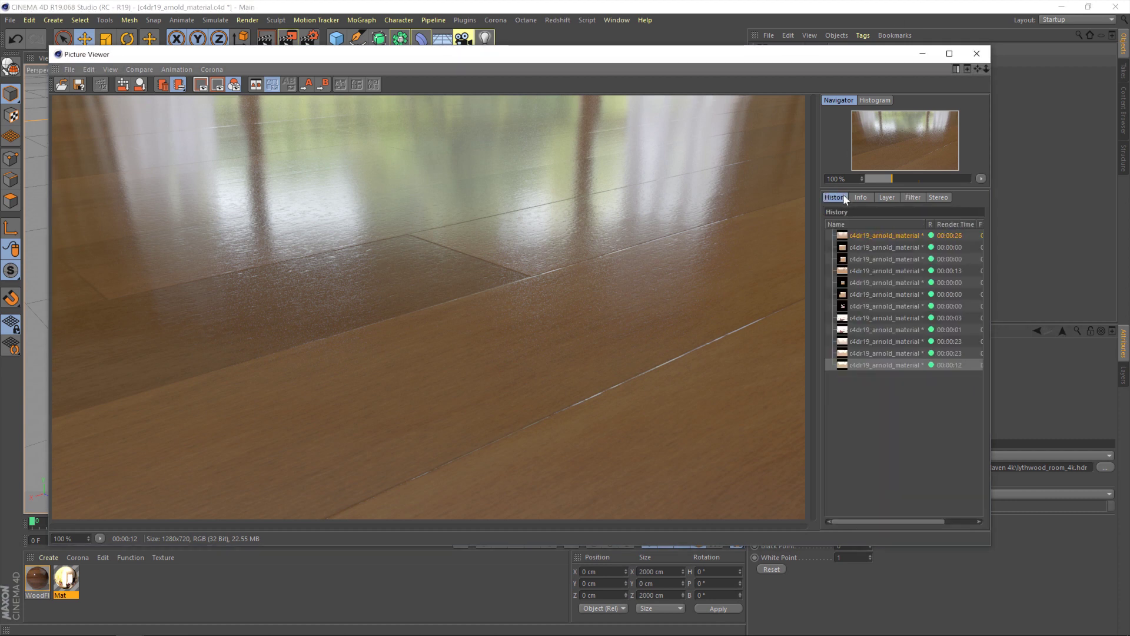
pyautogui.click(881, 343)
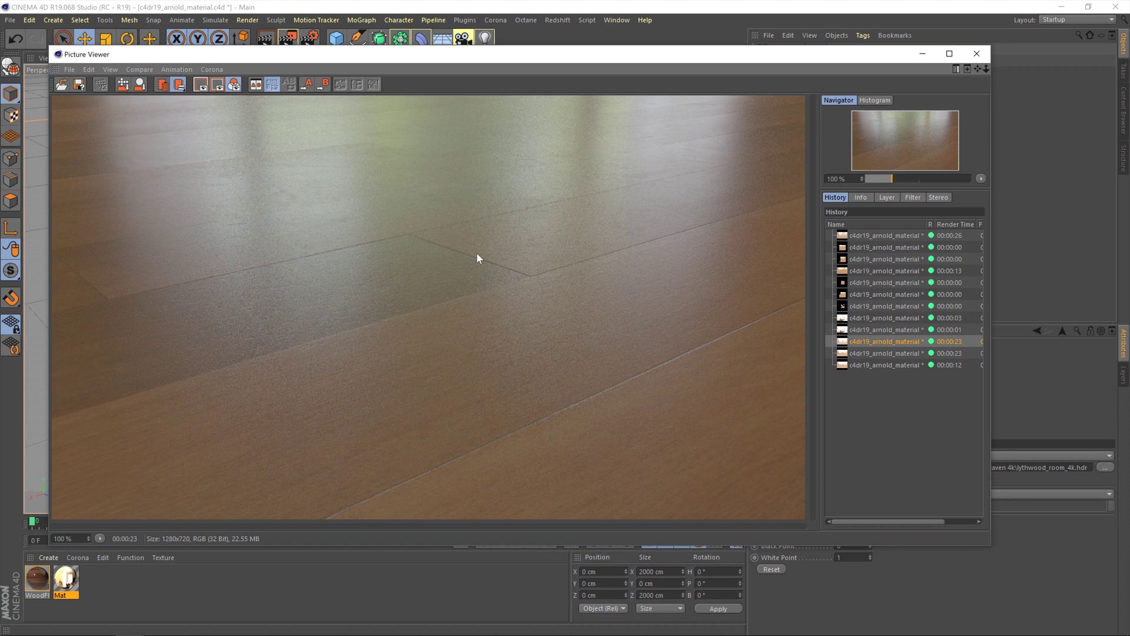
pyautogui.click(881, 365)
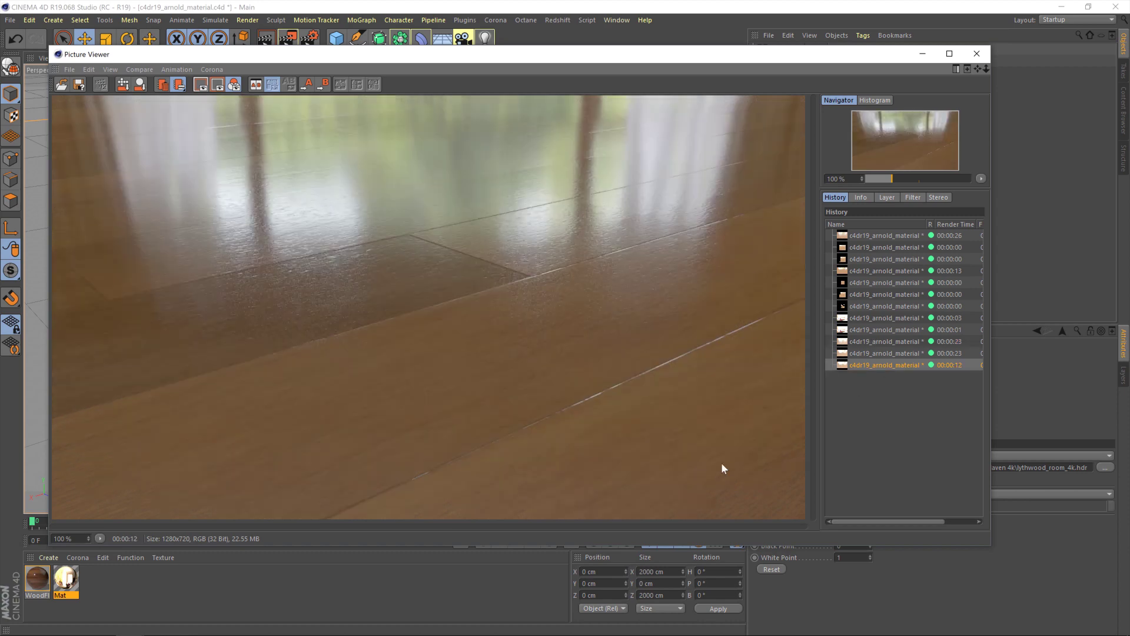